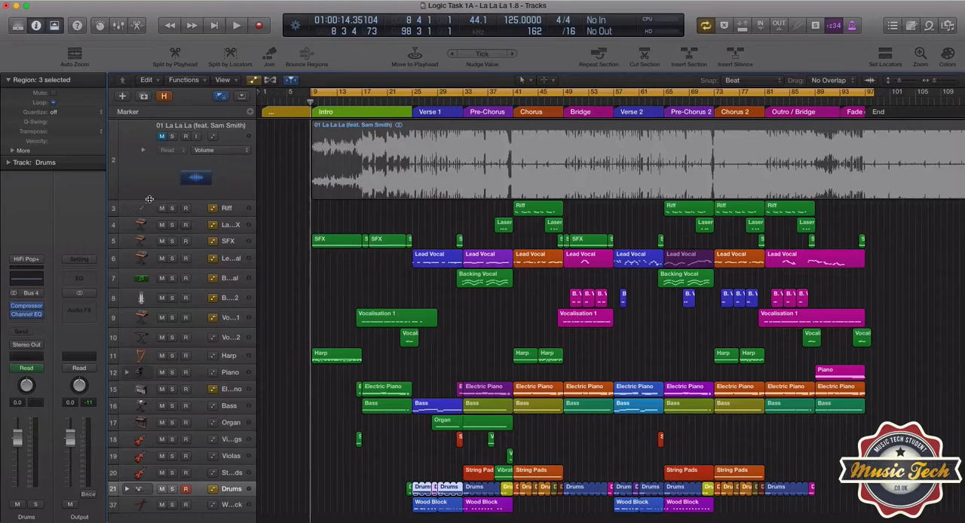
Enlarge the "01 La La La (feat. Sam Smith)" audio track's height and look over its waveform through to the end
{"action": "left_click_drag", "start_coordinate": [150, 201], "coordinate": [141, 250]}
{"action": "scroll", "coordinate": [272, 228], "scroll_direction": "up", "scroll_amount": 2}
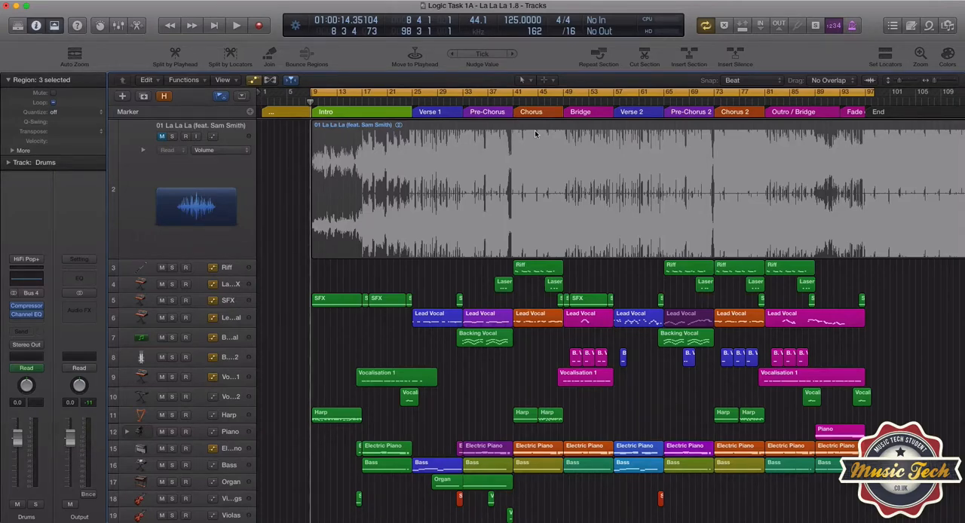
{"action": "scroll", "coordinate": [536, 135], "scroll_direction": "right", "scroll_amount": 5}
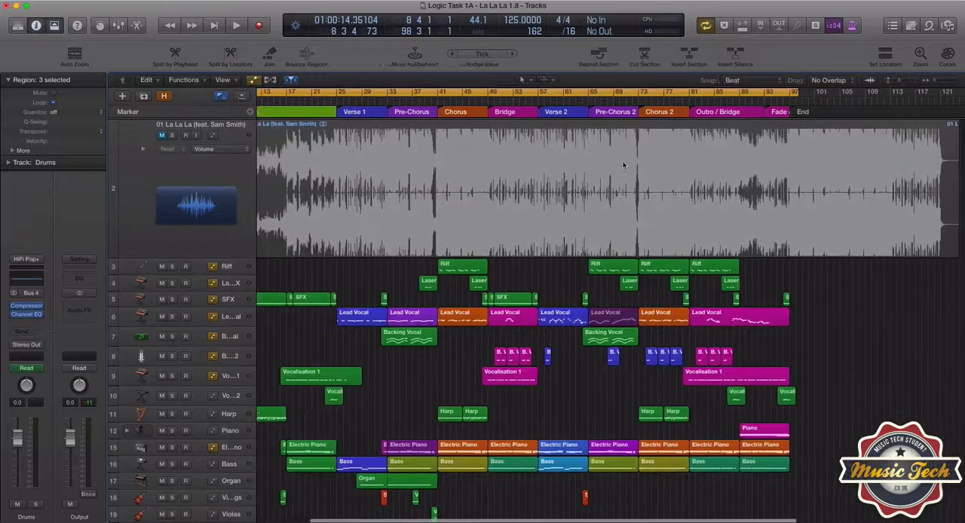
{"action": "scroll", "coordinate": [623, 164], "scroll_direction": "right", "scroll_amount": 6}
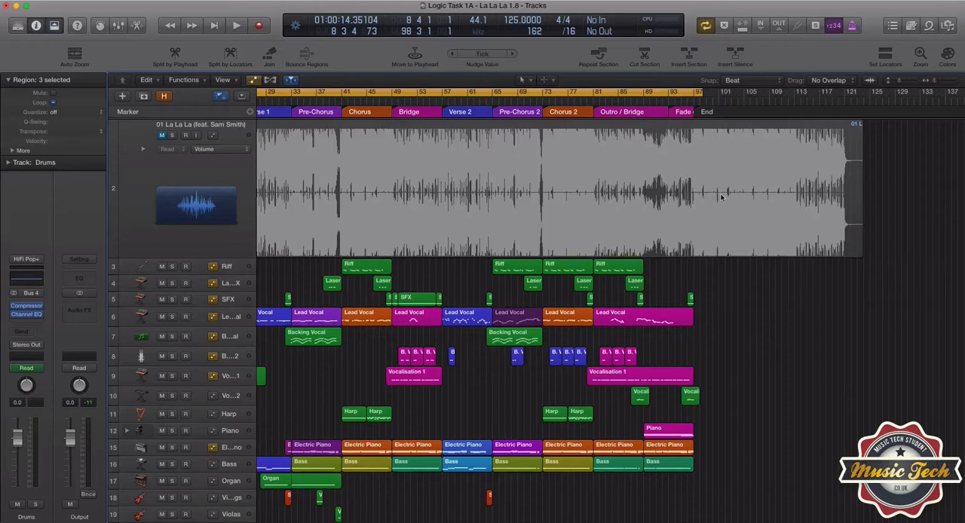
{"action": "scroll", "coordinate": [392, 195], "scroll_direction": "left", "scroll_amount": 5}
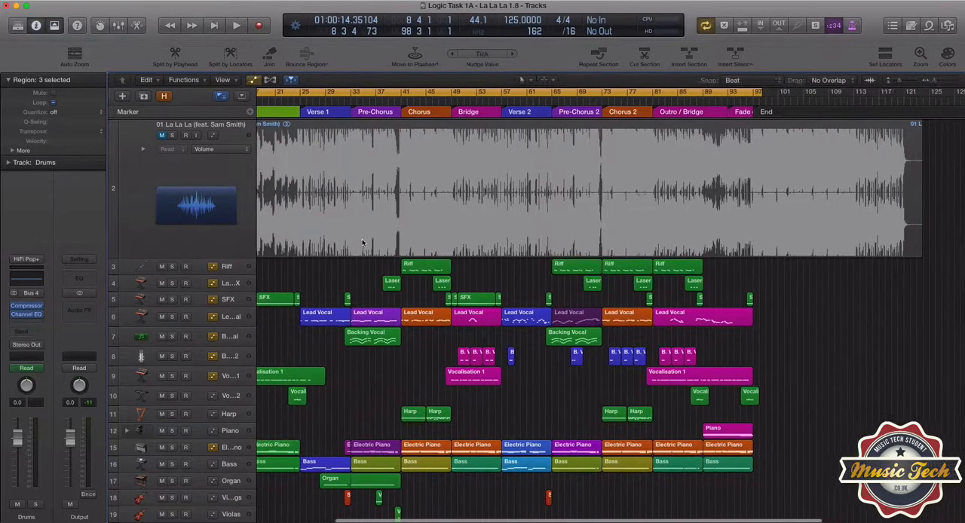
{"action": "scroll", "coordinate": [362, 242], "scroll_direction": "left", "scroll_amount": 10}
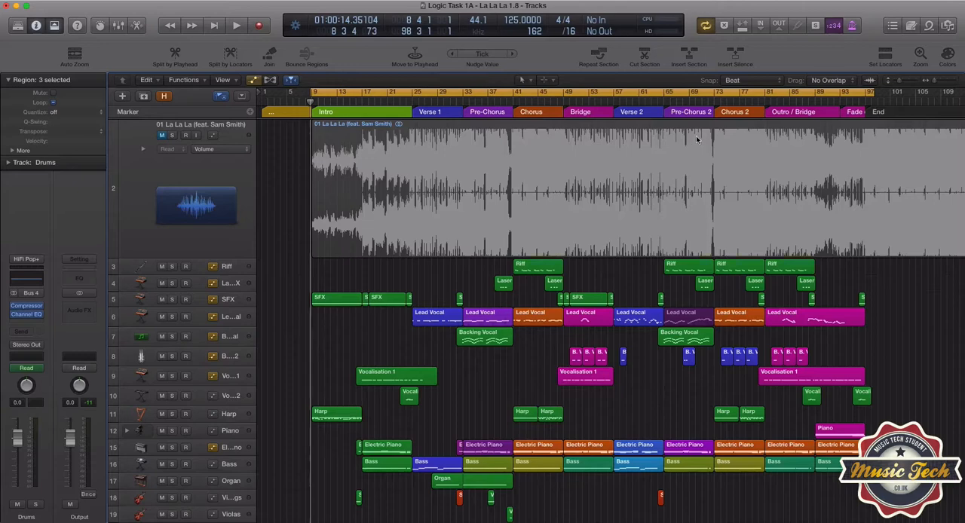
Play Chorus 2 from bar 73 to check the Output channel's peak level, and return the playhead to bar 9
{"action": "left_click", "coordinate": [715, 103]}
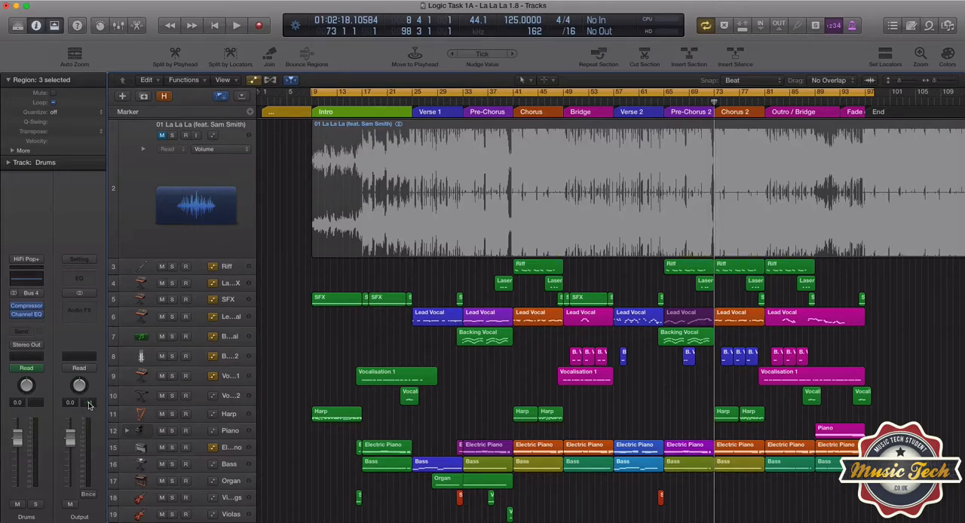
{"action": "key", "text": "space"}
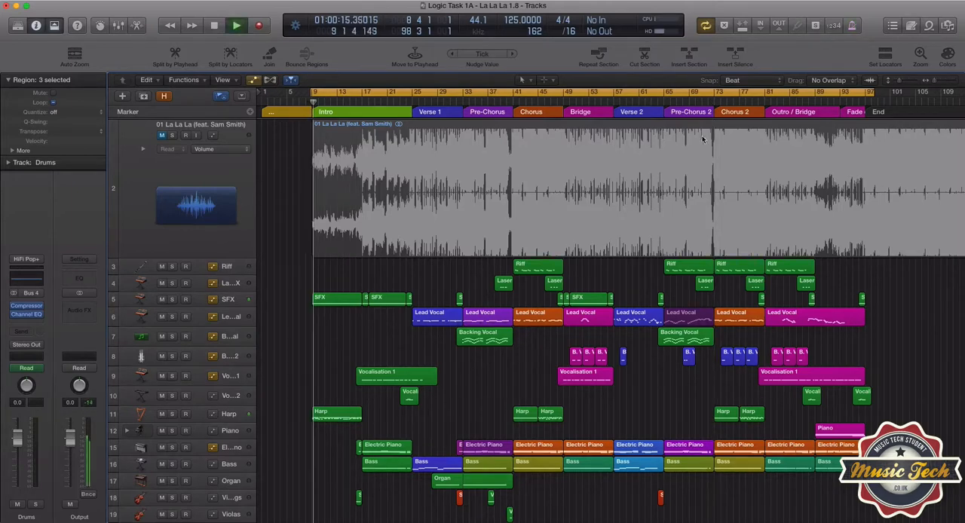
{"action": "left_click", "coordinate": [721, 94]}
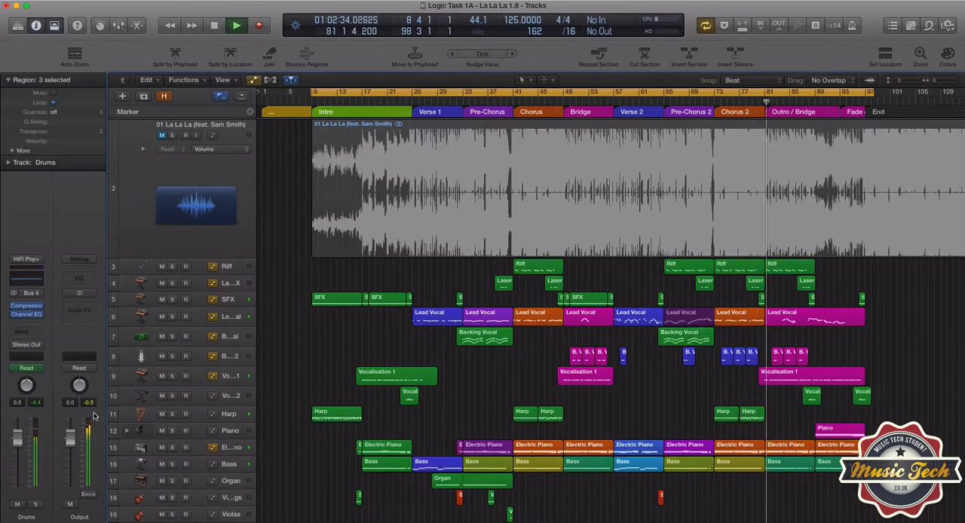
{"action": "key", "text": "space"}
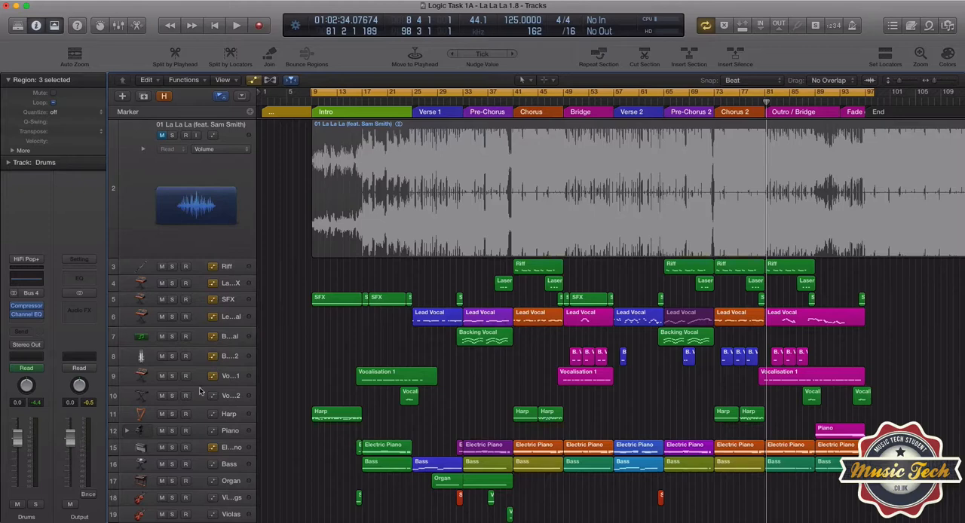
{"action": "left_click", "coordinate": [312, 104]}
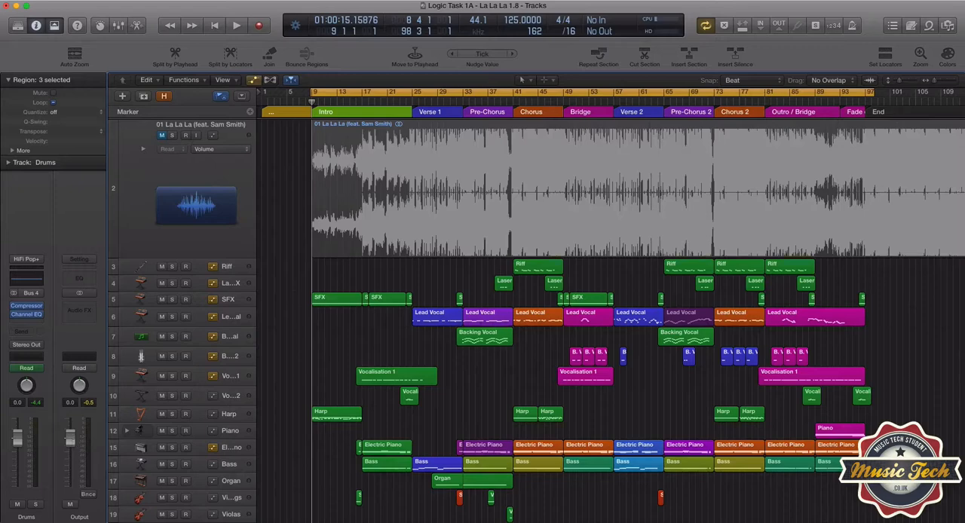
Try lower positions of the Output channel's volume fader and reset its level to 0
{"action": "left_click_drag", "start_coordinate": [70, 436], "coordinate": [70, 443]}
{"action": "left_click_drag", "start_coordinate": [70, 444], "coordinate": [70, 442]}
{"action": "double_click", "coordinate": [71, 403]}
{"action": "type", "text": "0"}
{"action": "key", "text": "Return"}
{"action": "left_click_drag", "start_coordinate": [70, 434], "coordinate": [71, 438]}
{"action": "double_click", "coordinate": [72, 403]}
{"action": "type", "text": "0"}
{"action": "key", "text": "Return"}
Play the start of the Intro at close zoom from bar 9, and again from one beat earlier at 8 4 1
{"action": "left_click_drag", "start_coordinate": [936, 80], "coordinate": [952, 83]}
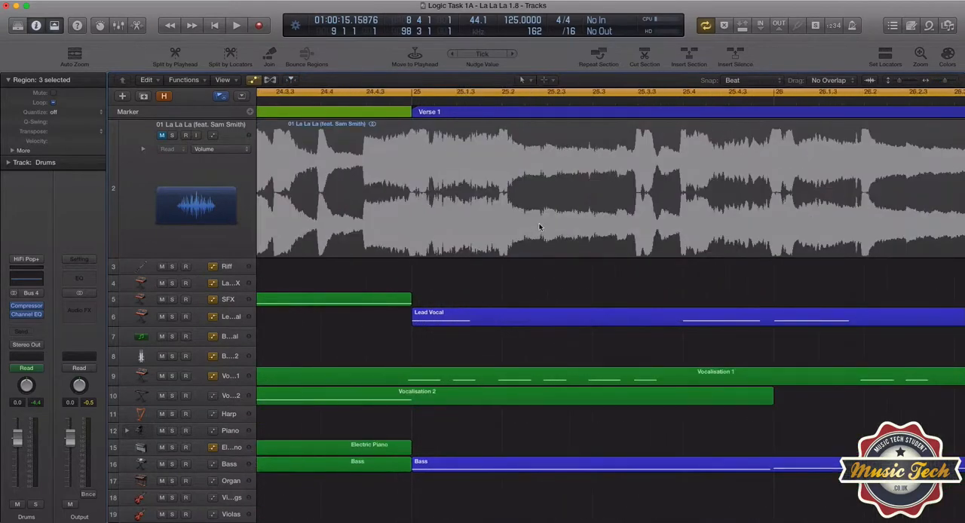
{"action": "scroll", "coordinate": [550, 223], "scroll_direction": "left", "scroll_amount": 10}
{"action": "scroll", "coordinate": [411, 200], "scroll_direction": "left", "scroll_amount": 20}
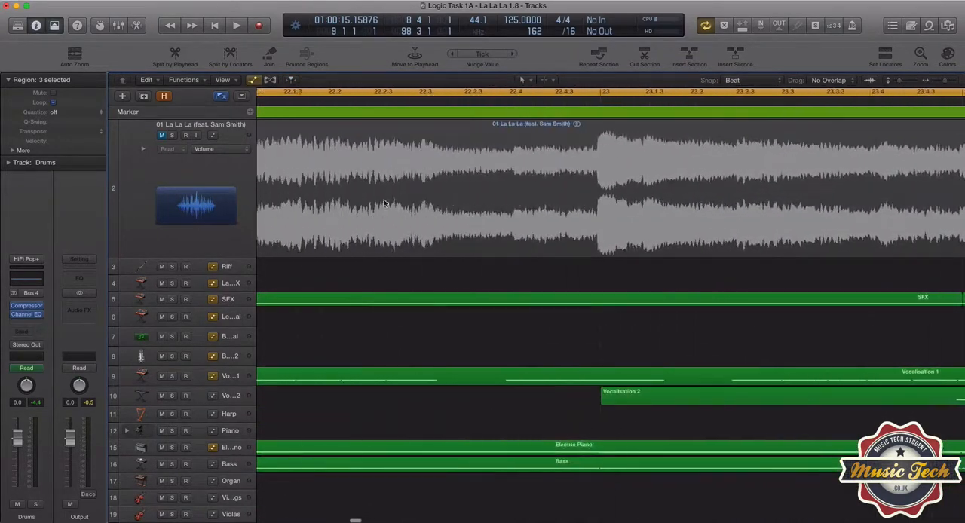
{"action": "scroll", "coordinate": [309, 204], "scroll_direction": "left", "scroll_amount": 17}
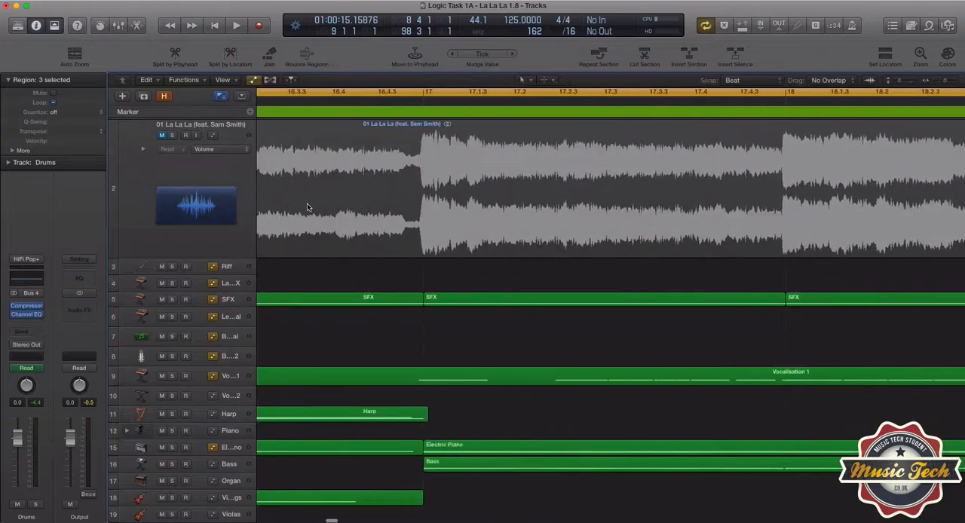
{"action": "scroll", "coordinate": [313, 202], "scroll_direction": "left", "scroll_amount": 20}
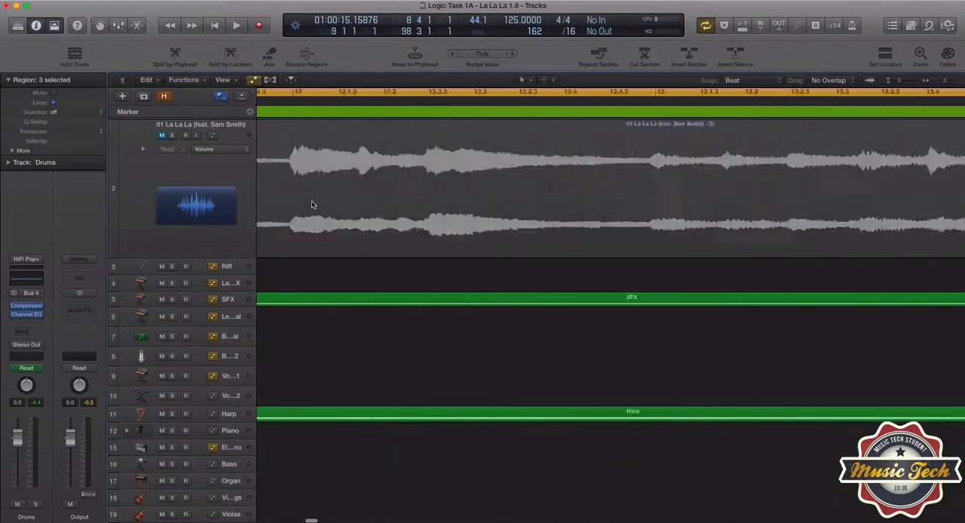
{"action": "scroll", "coordinate": [351, 211], "scroll_direction": "right", "scroll_amount": 10}
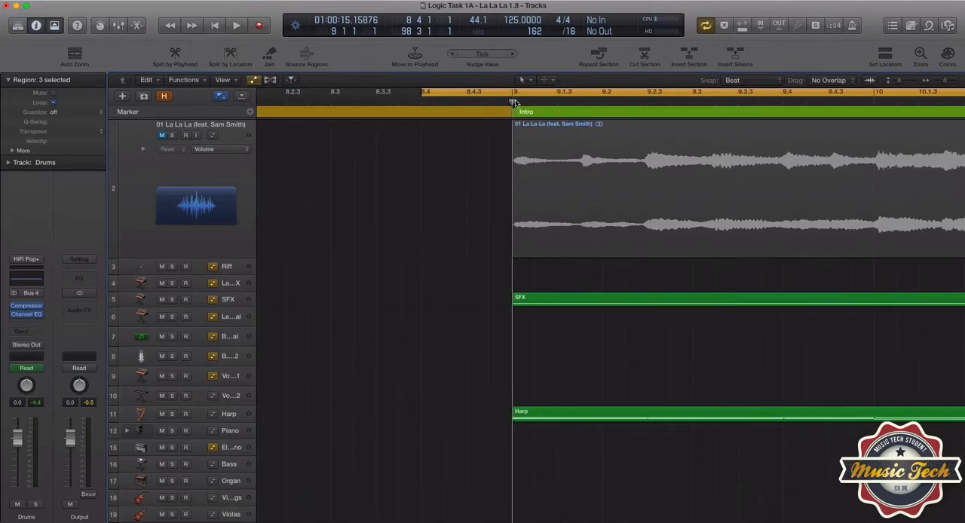
{"action": "key", "text": "space"}
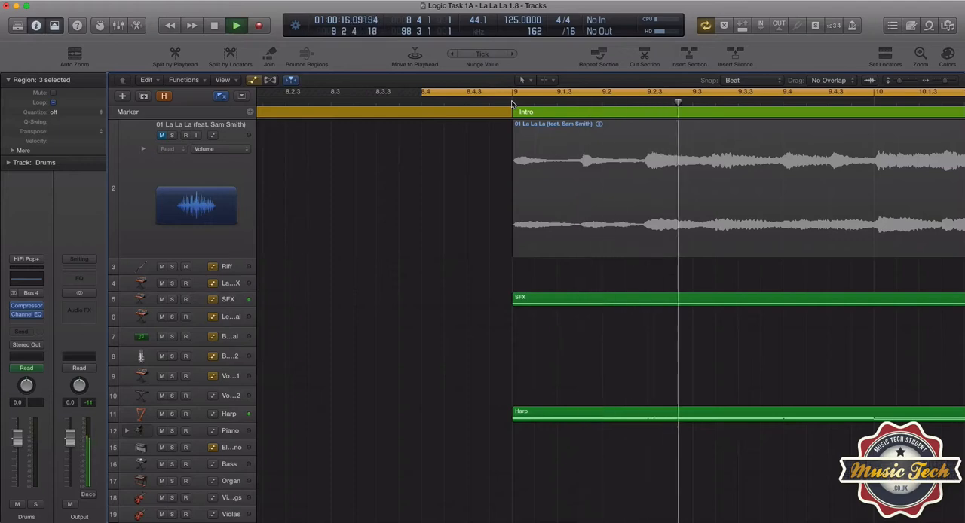
{"action": "key", "text": "space"}
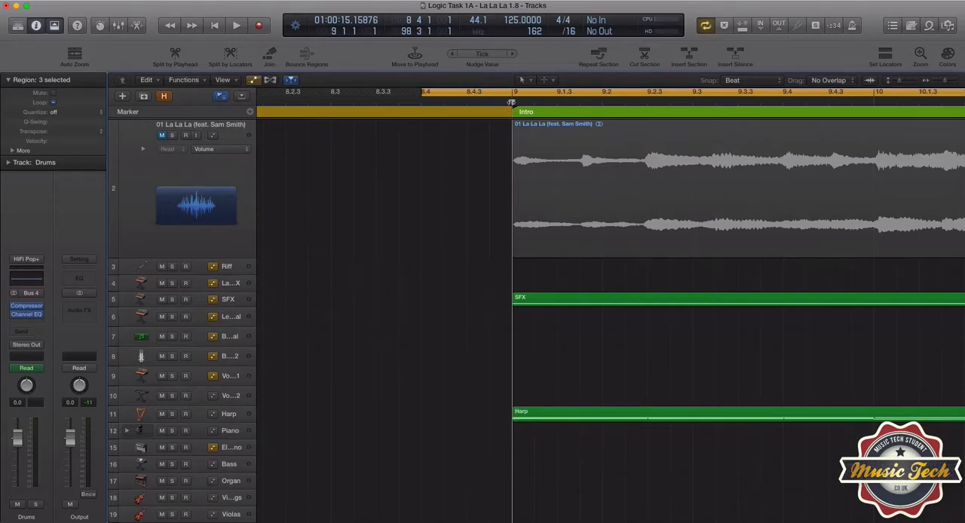
{"action": "left_click_drag", "start_coordinate": [512, 103], "coordinate": [422, 102]}
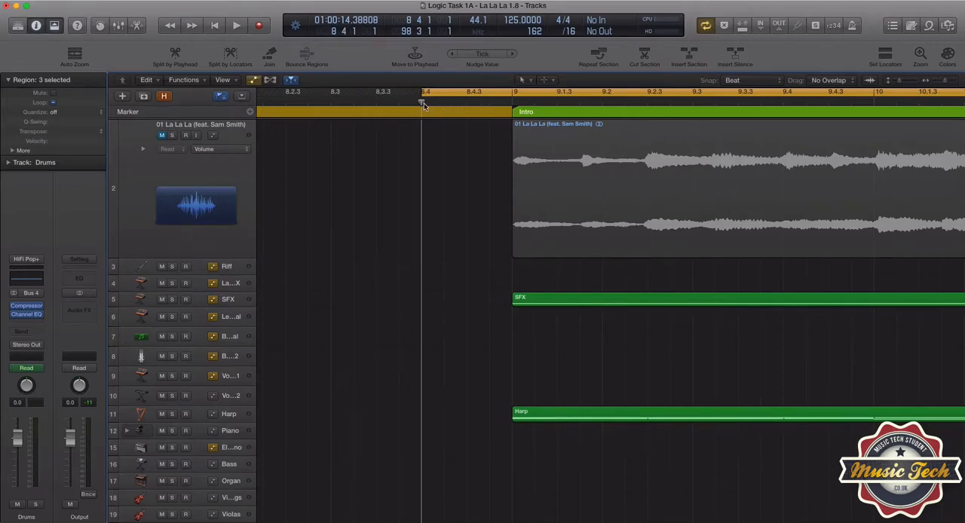
{"action": "key", "text": "space"}
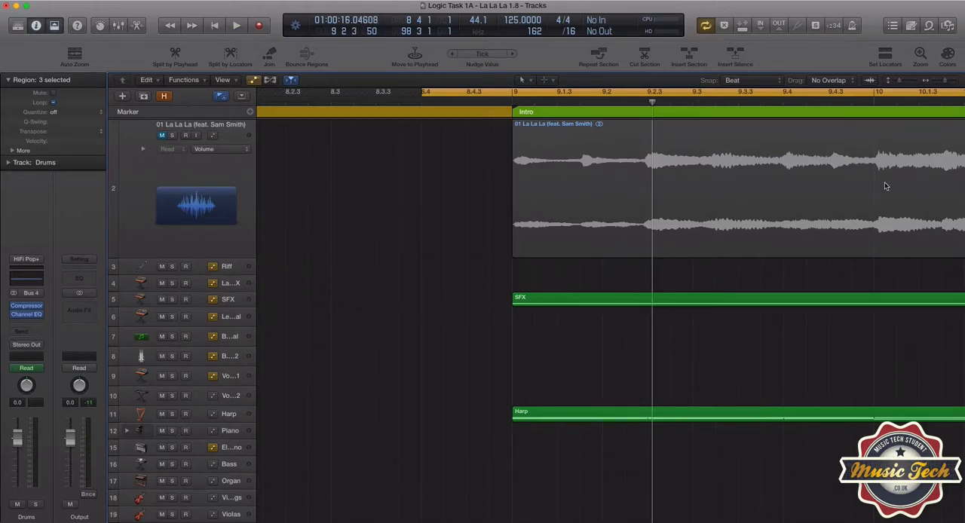
Place the playhead at bar 98 where the last Vocalisation 2 region ends, and check playback of the closing bars
{"action": "scroll", "coordinate": [887, 186], "scroll_direction": "right", "scroll_amount": 20}
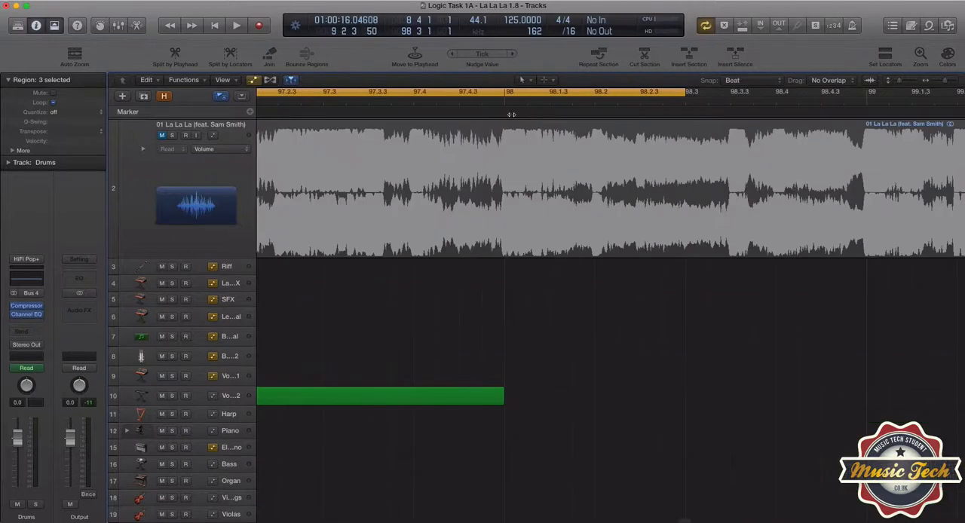
{"action": "left_click", "coordinate": [506, 110]}
{"action": "left_click", "coordinate": [504, 105]}
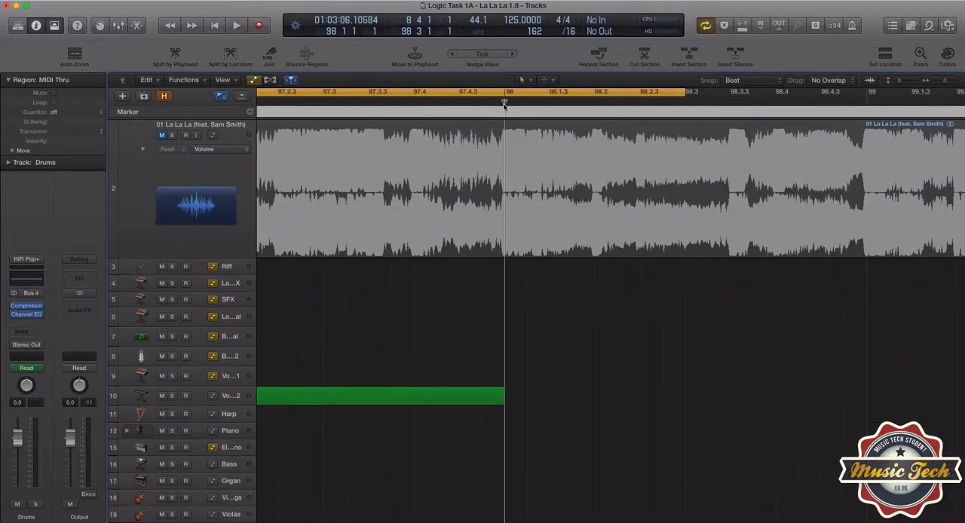
{"action": "scroll", "coordinate": [515, 220], "scroll_direction": "left", "scroll_amount": 8}
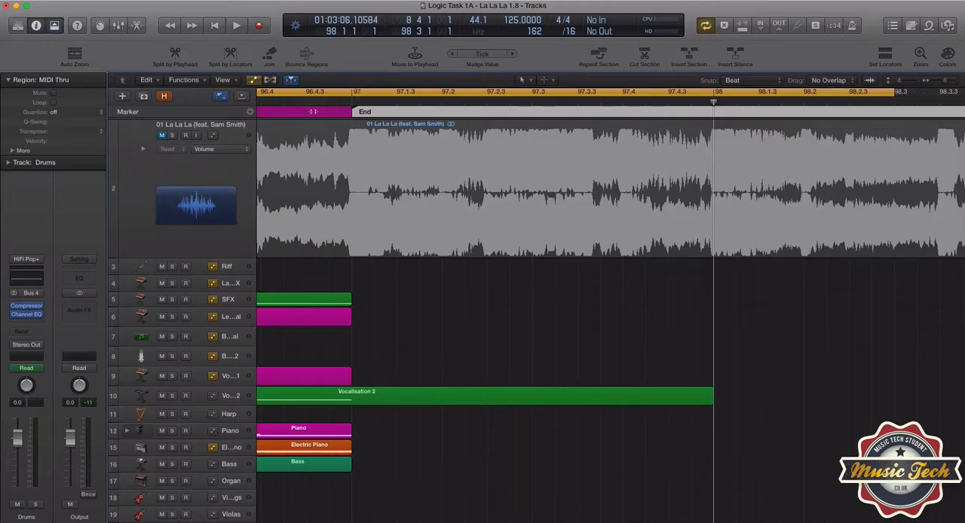
{"action": "scroll", "coordinate": [675, 147], "scroll_direction": "right", "scroll_amount": 5}
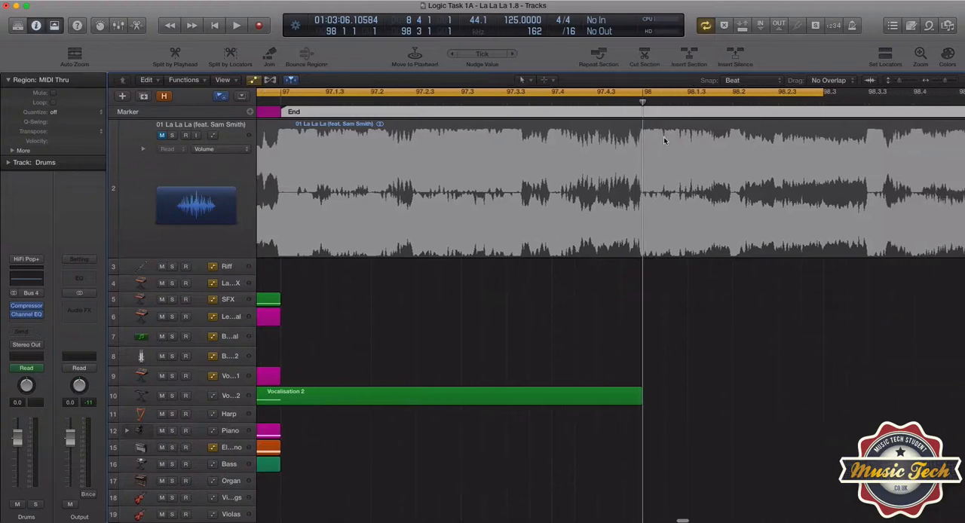
{"action": "scroll", "coordinate": [623, 147], "scroll_direction": "left", "scroll_amount": 10}
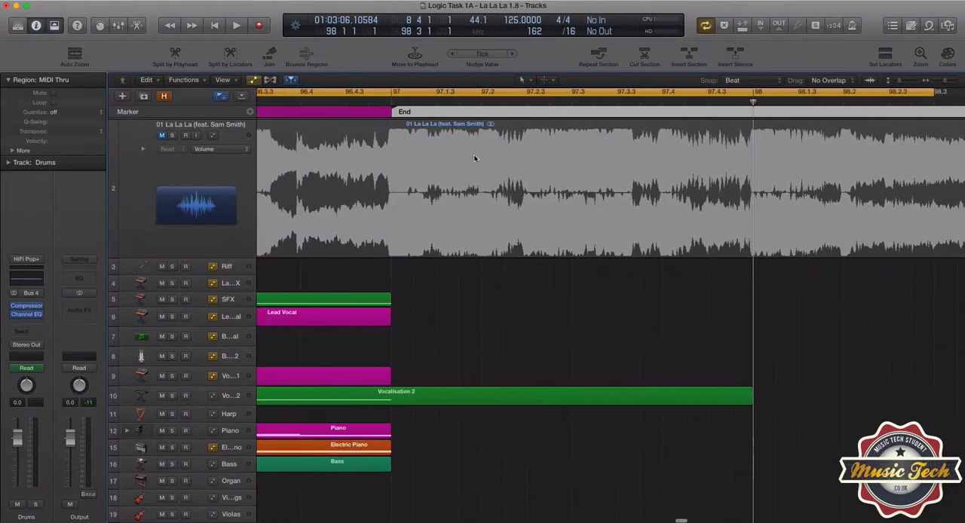
{"action": "left_click", "coordinate": [282, 106]}
{"action": "key", "text": "space"}
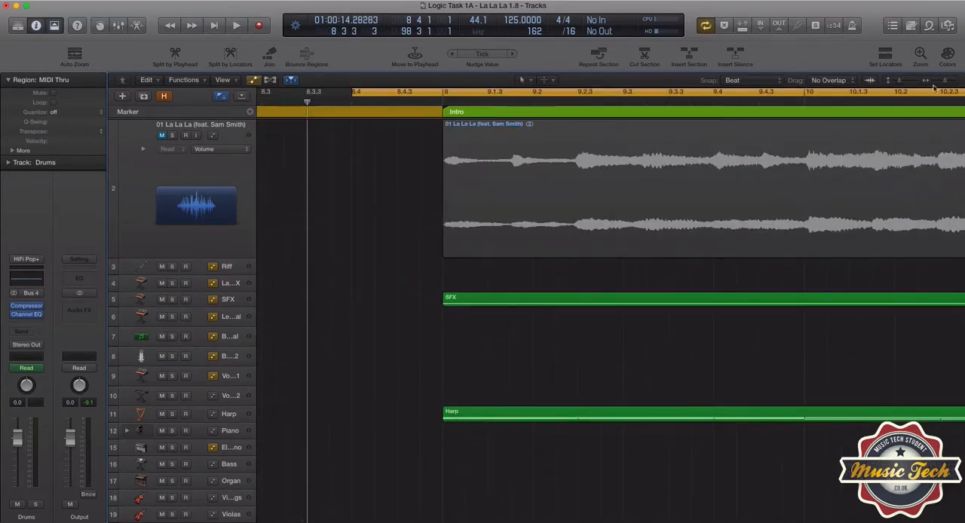
Open the bounce settings for the Output channel, review the PCM file format choices, and cancel the bounce
{"action": "mouse_move", "coordinate": [940, 83]}
{"action": "left_mouse_down"}
{"action": "mouse_move", "coordinate": [925, 84]}
{"action": "mouse_move", "coordinate": [933, 83]}
{"action": "left_mouse_up"}
{"action": "scroll", "coordinate": [911, 123], "scroll_direction": "right", "scroll_amount": 1}
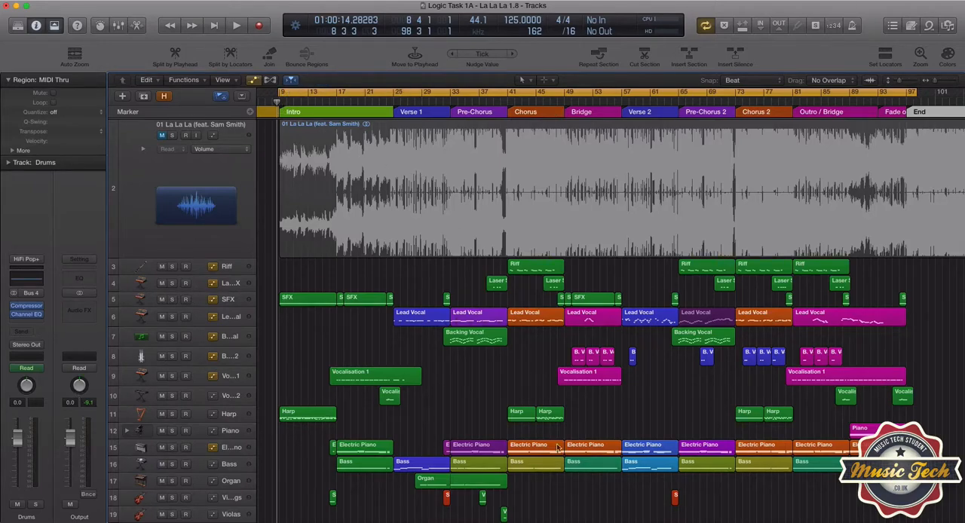
{"action": "left_click", "coordinate": [89, 495]}
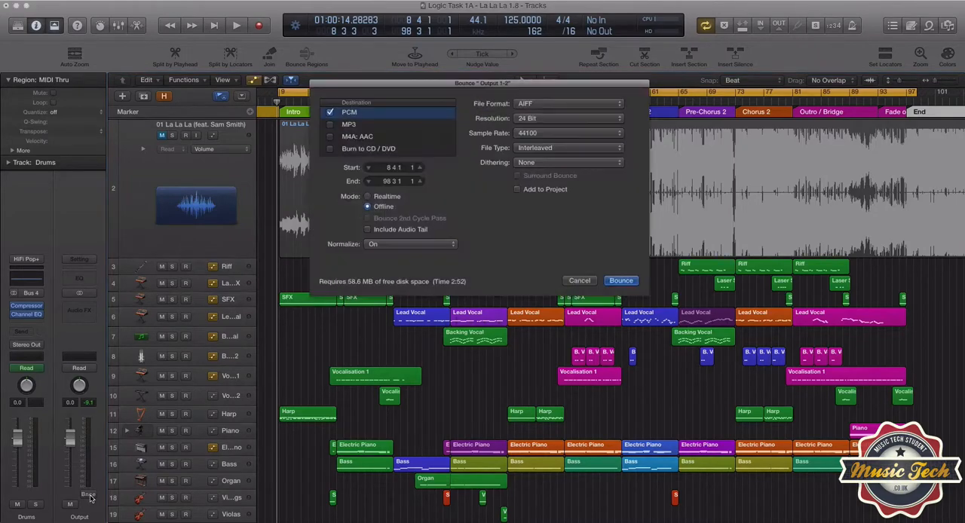
{"action": "left_click_drag", "start_coordinate": [437, 83], "coordinate": [429, 91]}
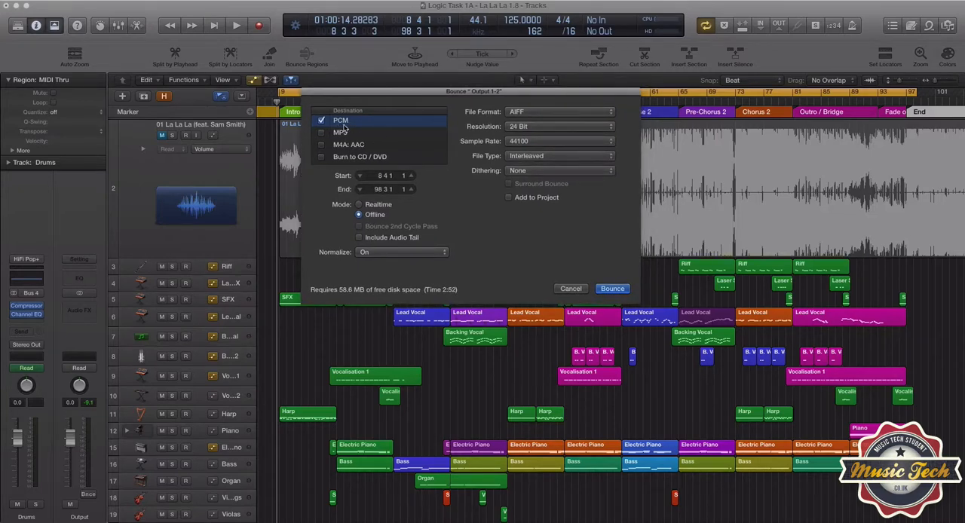
{"action": "left_click", "coordinate": [524, 113]}
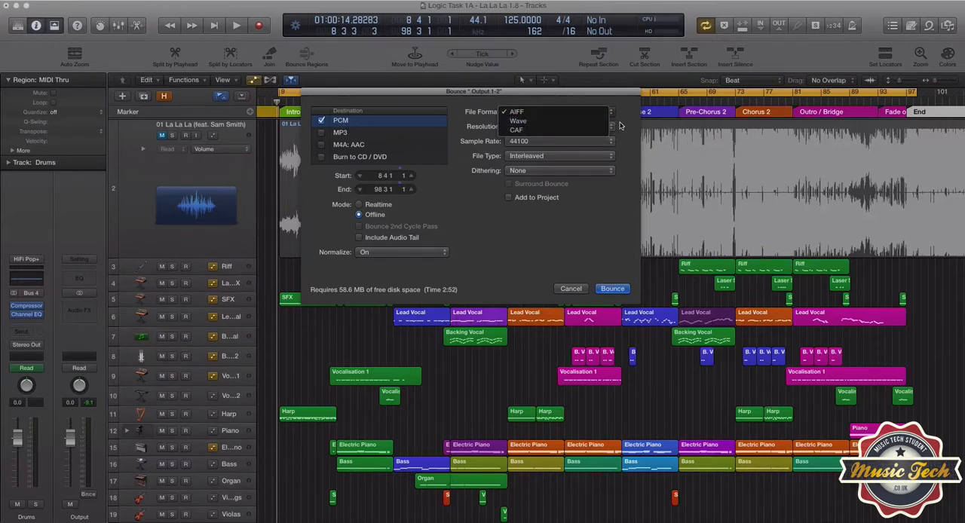
{"action": "left_click", "coordinate": [618, 125]}
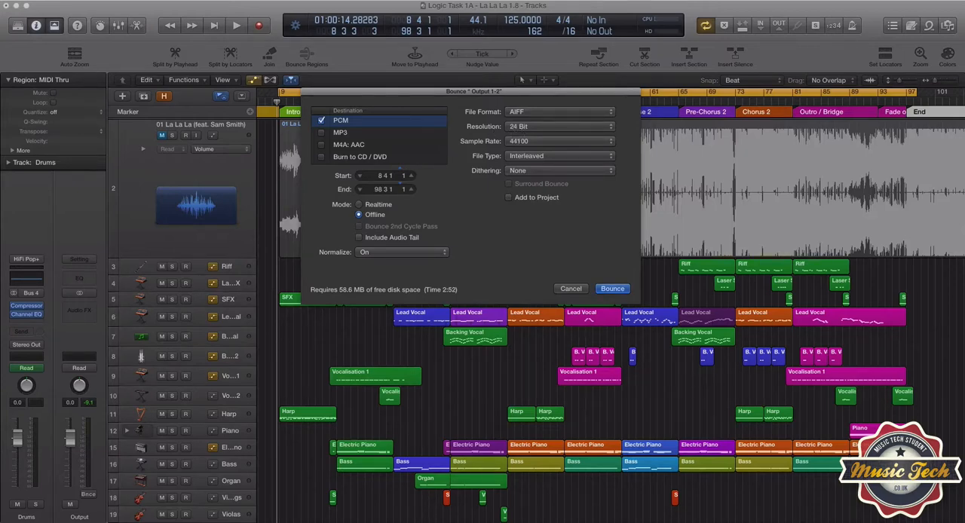
{"action": "mouse_move", "coordinate": [0, 21]}
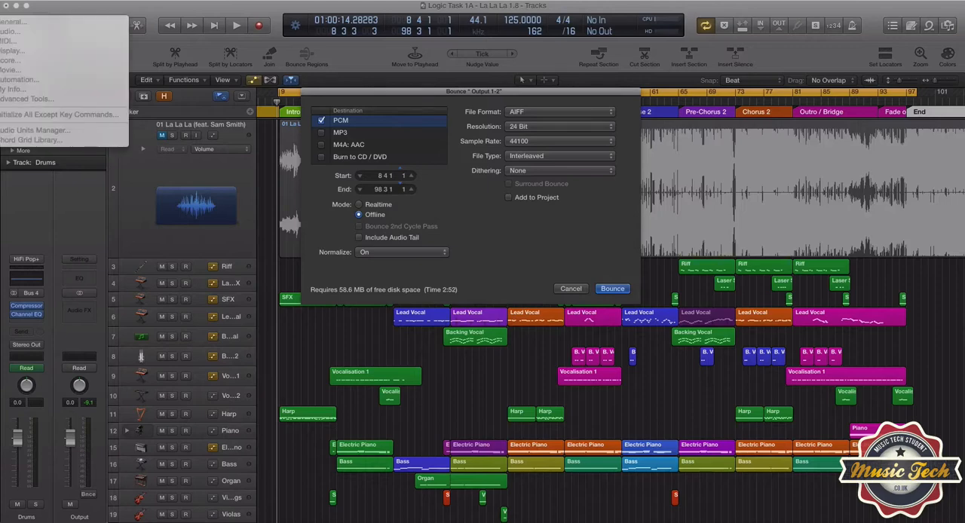
{"action": "left_click", "coordinate": [571, 289]}
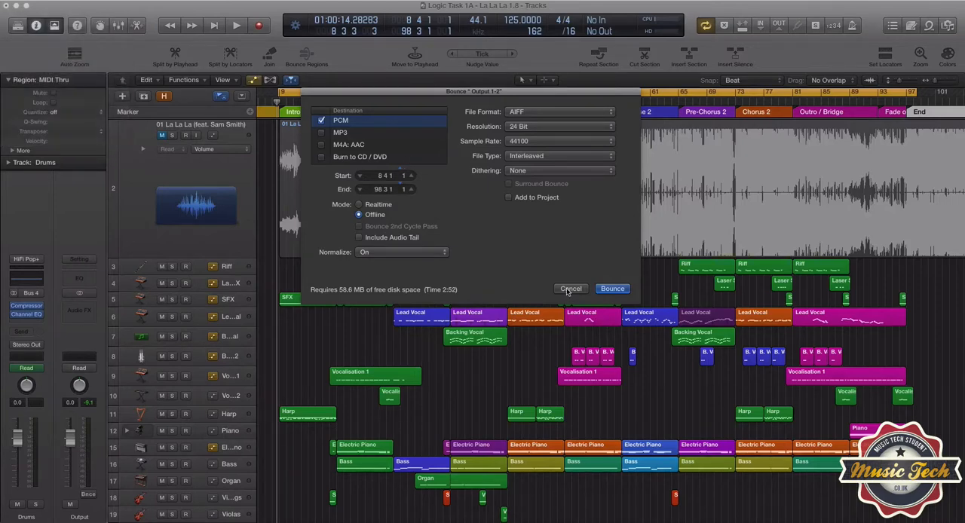
{"action": "left_click", "coordinate": [571, 289]}
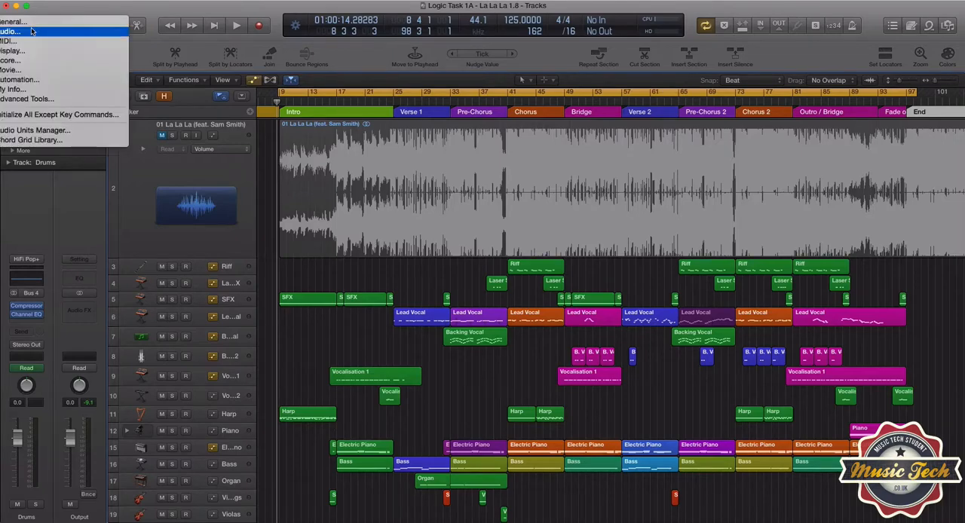
Check the device and 24-bit recording settings in the audio preferences and close them
{"action": "left_click", "coordinate": [34, 31]}
{"action": "left_click_drag", "start_coordinate": [105, 89], "coordinate": [301, 117]}
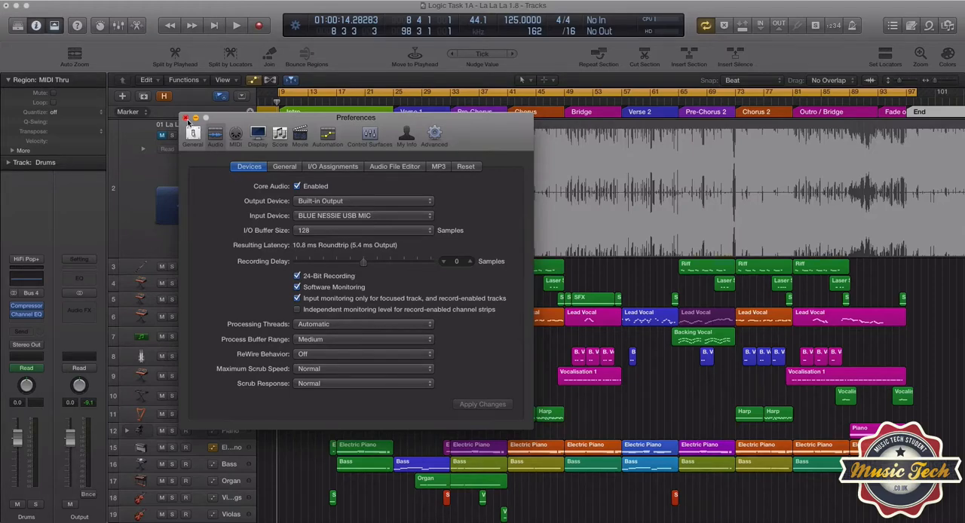
{"action": "left_click", "coordinate": [186, 120]}
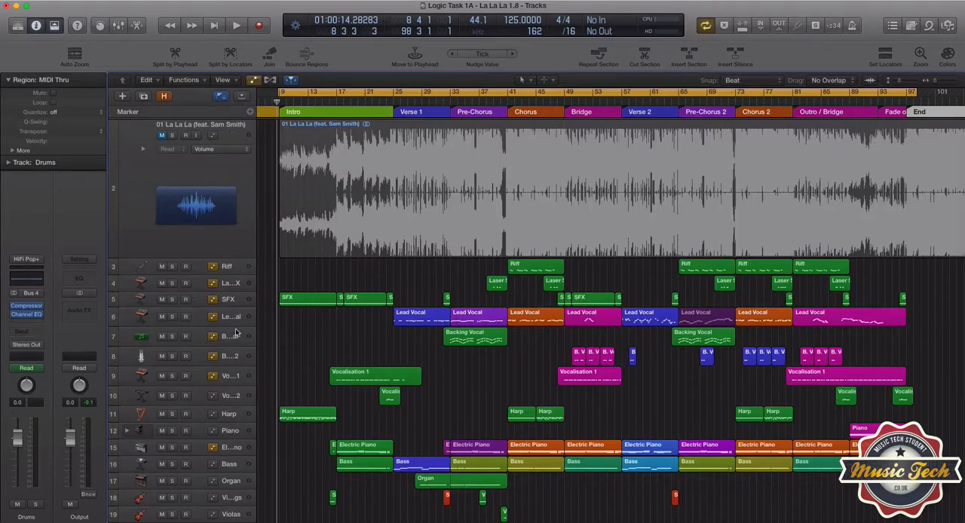
Start an Output bounce into the Mastering folder of Task 1A - La La La, view the full file names there, and cancel it
{"action": "left_click", "coordinate": [88, 494]}
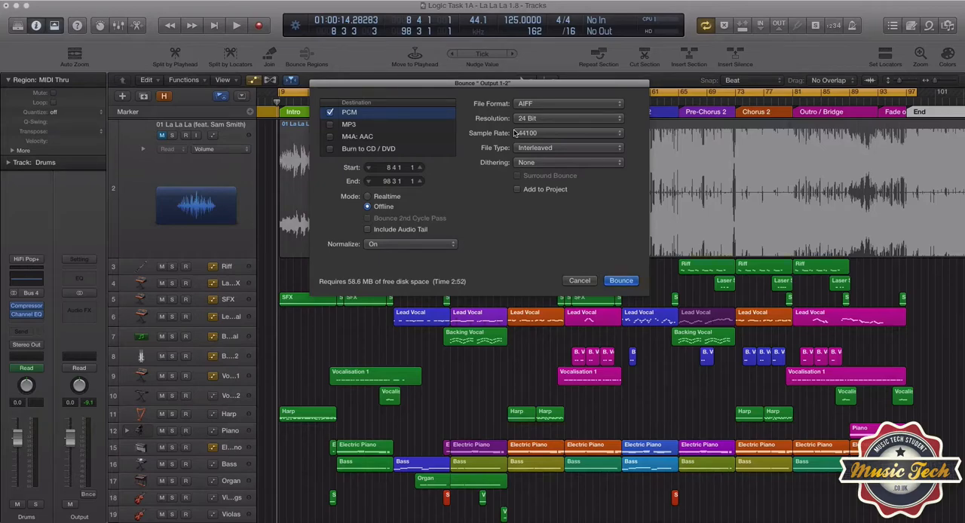
{"action": "left_click", "coordinate": [616, 282]}
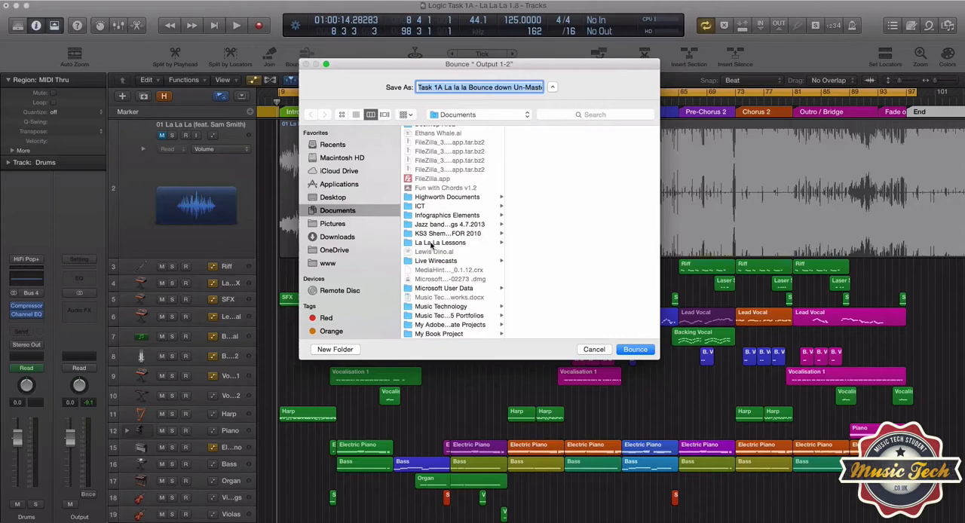
{"action": "left_click", "coordinate": [426, 244]}
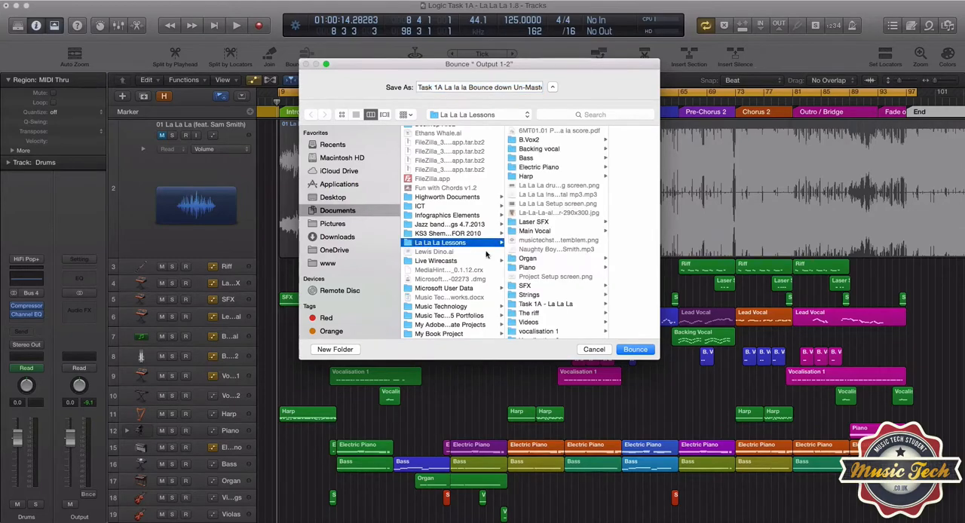
{"action": "scroll", "coordinate": [542, 246], "scroll_direction": "down", "scroll_amount": 1}
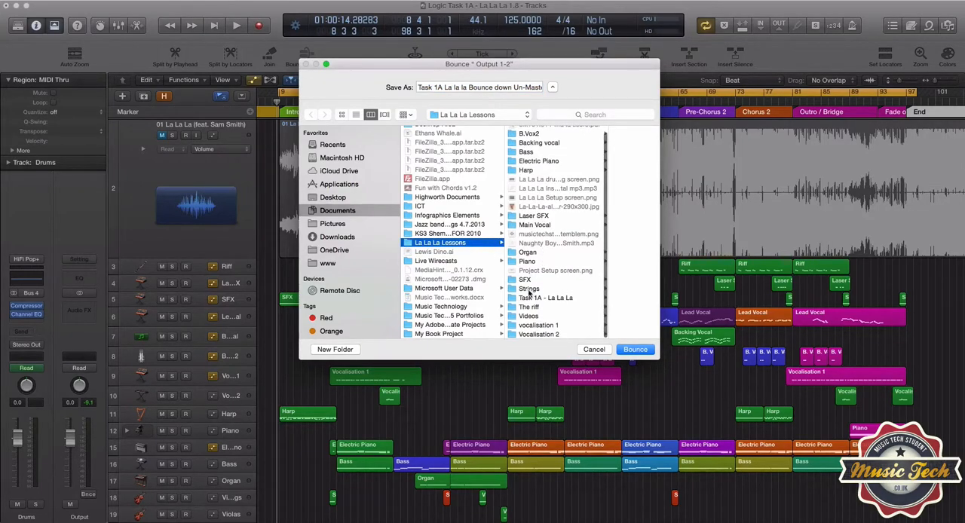
{"action": "left_click", "coordinate": [525, 300]}
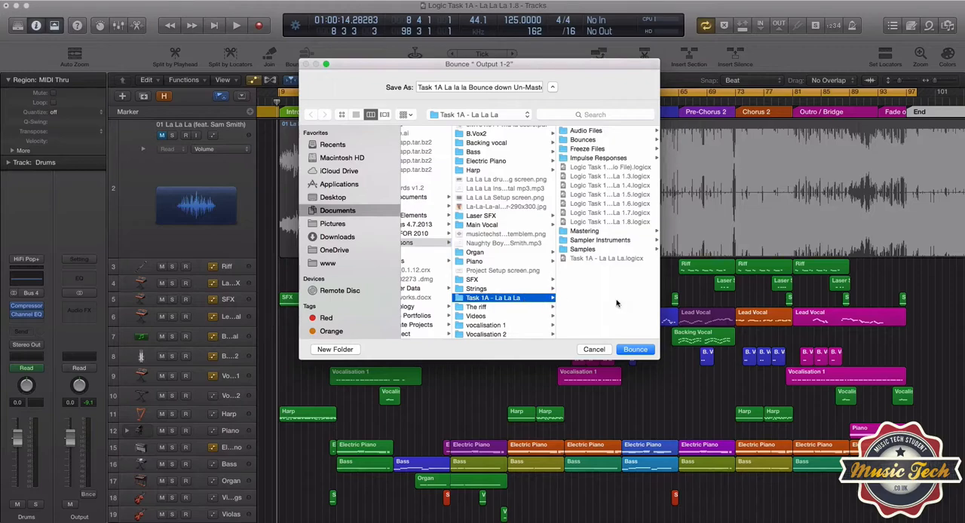
{"action": "left_click", "coordinate": [580, 232]}
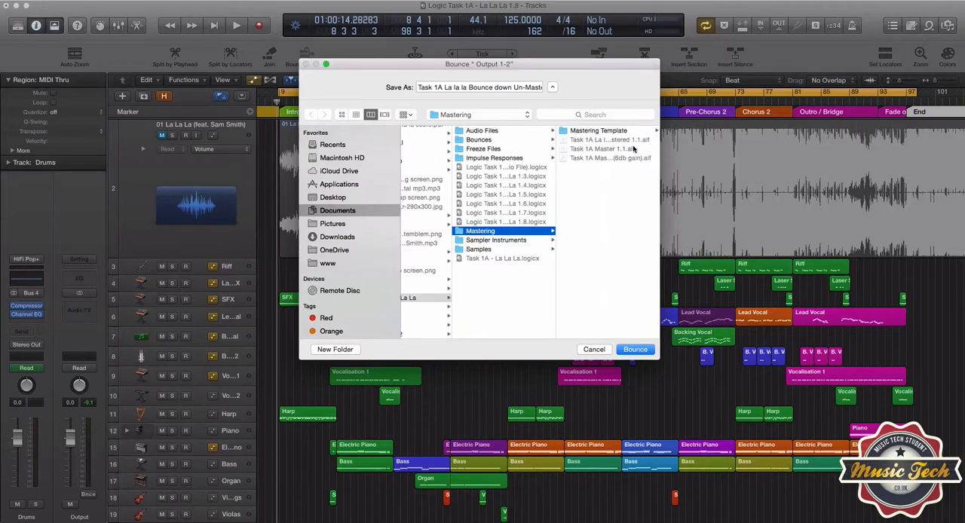
{"action": "left_click_drag", "start_coordinate": [661, 155], "coordinate": [771, 169]}
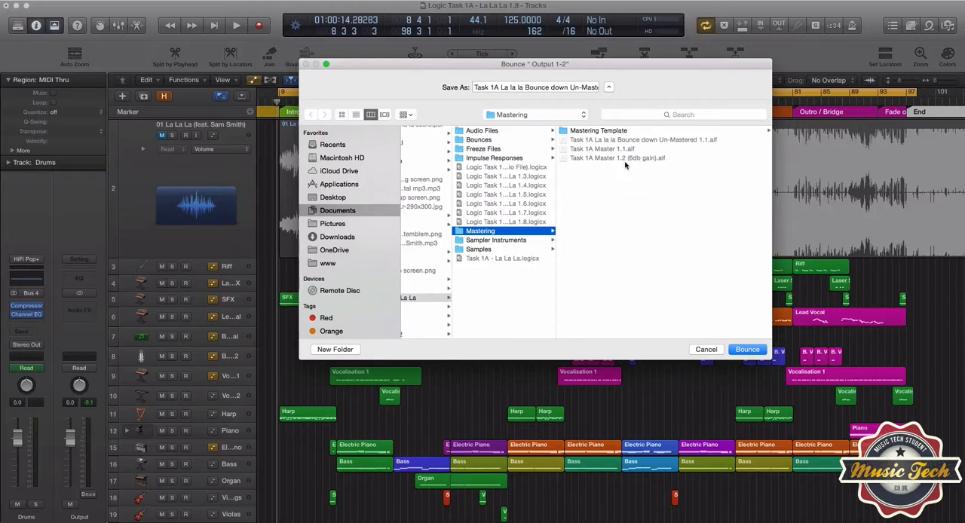
{"action": "left_click", "coordinate": [748, 351]}
{"action": "left_click", "coordinate": [706, 350]}
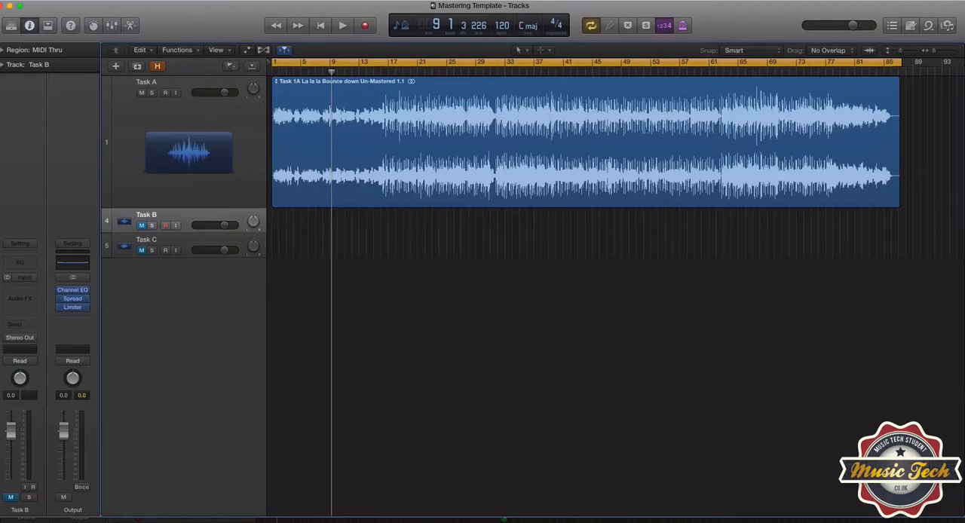
Start a new empty project while keeping the Mastering Template open, view its audio track options, and cancel both the track and project dialogs
{"action": "left_click", "coordinate": [2, 1]}
{"action": "left_click", "coordinate": [3, 5]}
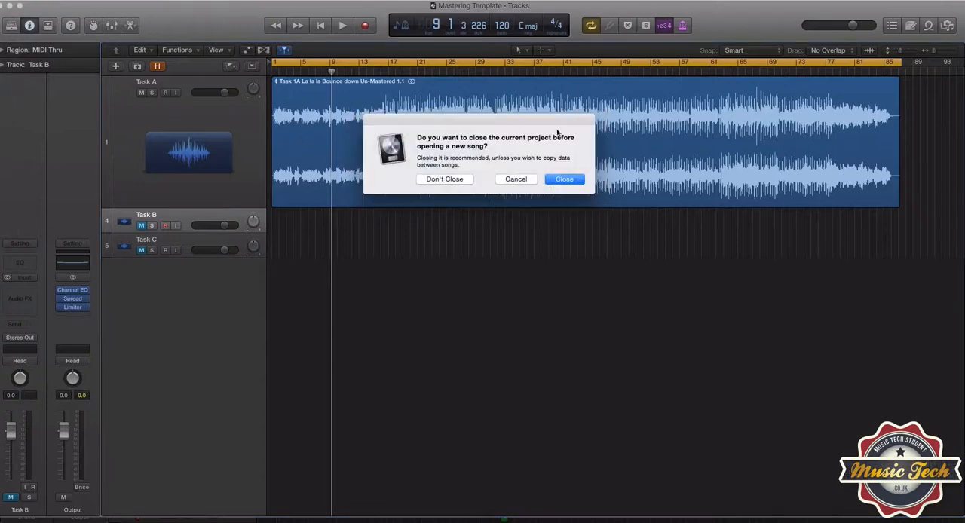
{"action": "left_click", "coordinate": [445, 179]}
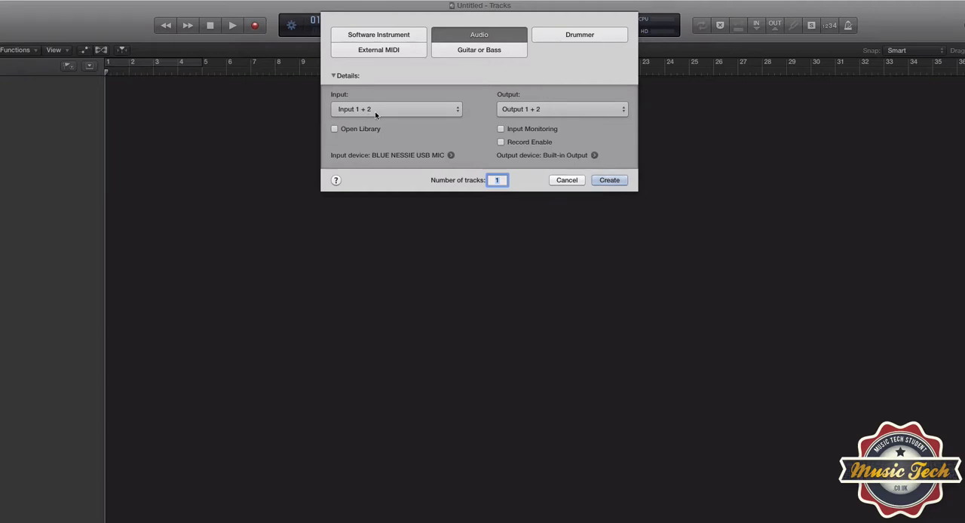
{"action": "left_click", "coordinate": [558, 180]}
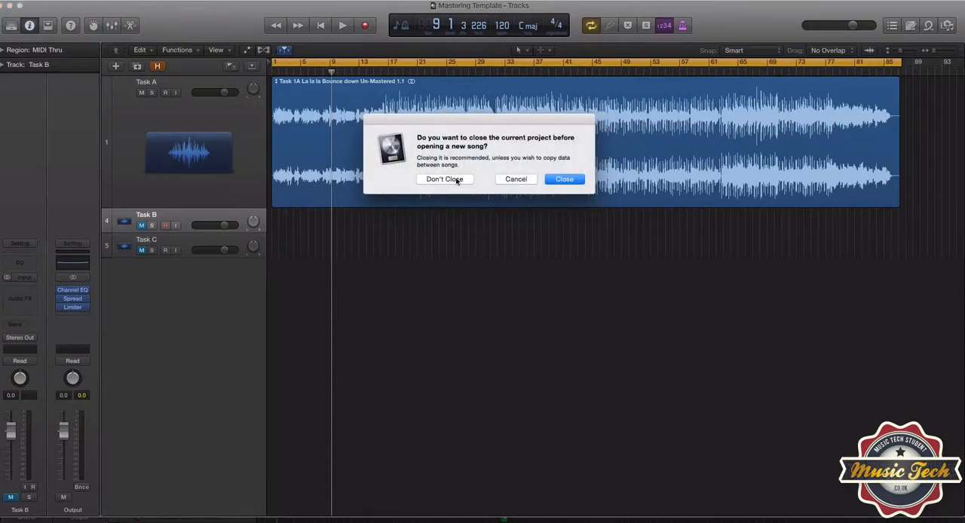
{"action": "left_click", "coordinate": [447, 180]}
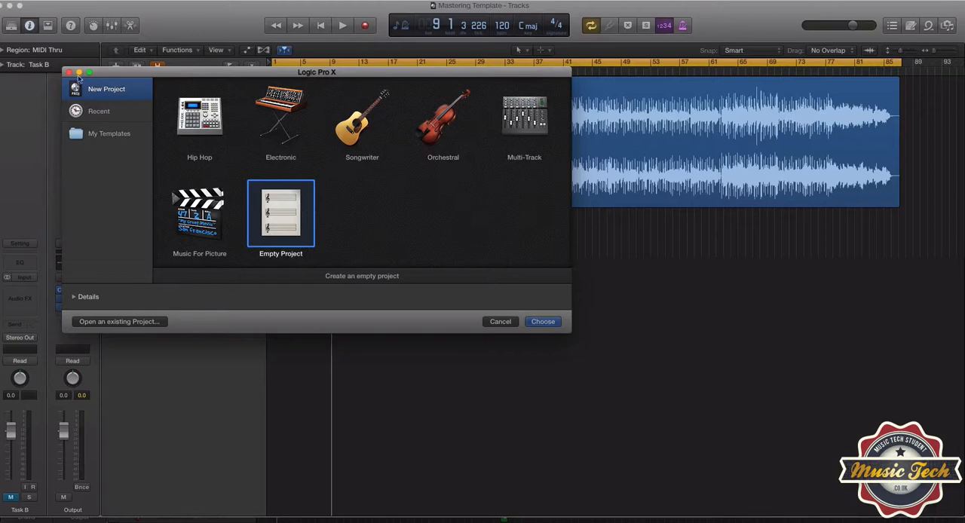
{"action": "left_click", "coordinate": [67, 73]}
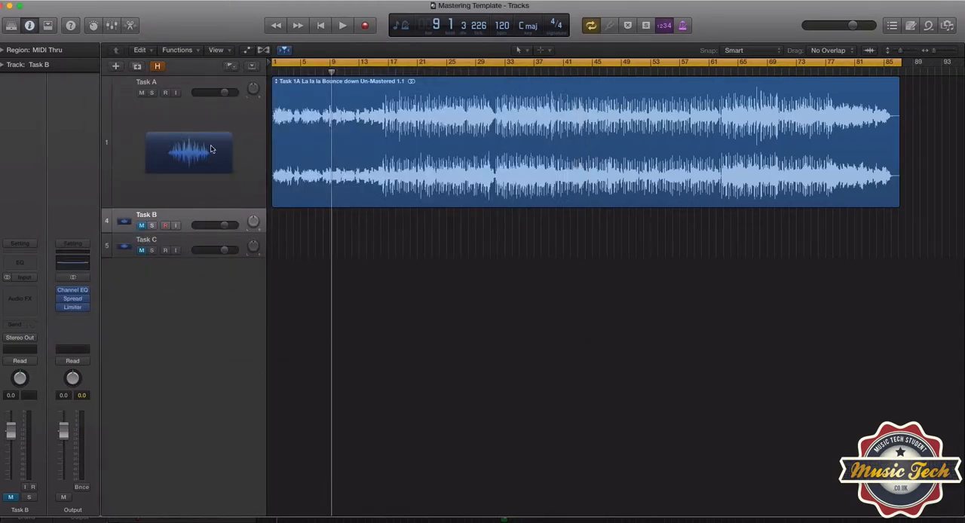
Switch to Finder, locate the Un-Mastered 1.1 bounce in the Mastering folder, and return to the Mastering Template project in Logic Pro X
{"action": "key", "text": "super+Tab"}
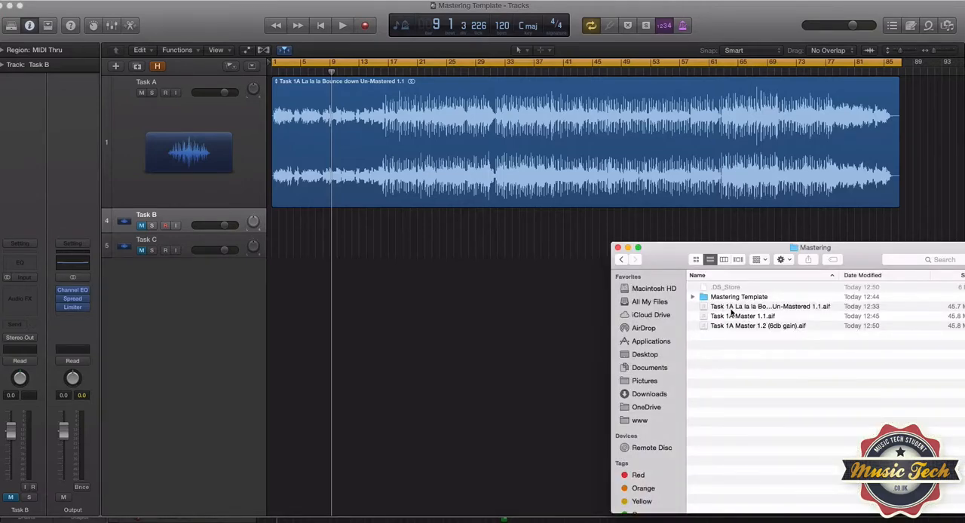
{"action": "left_click_drag", "start_coordinate": [730, 308], "coordinate": [753, 347]}
{"action": "left_click", "coordinate": [685, 5]}
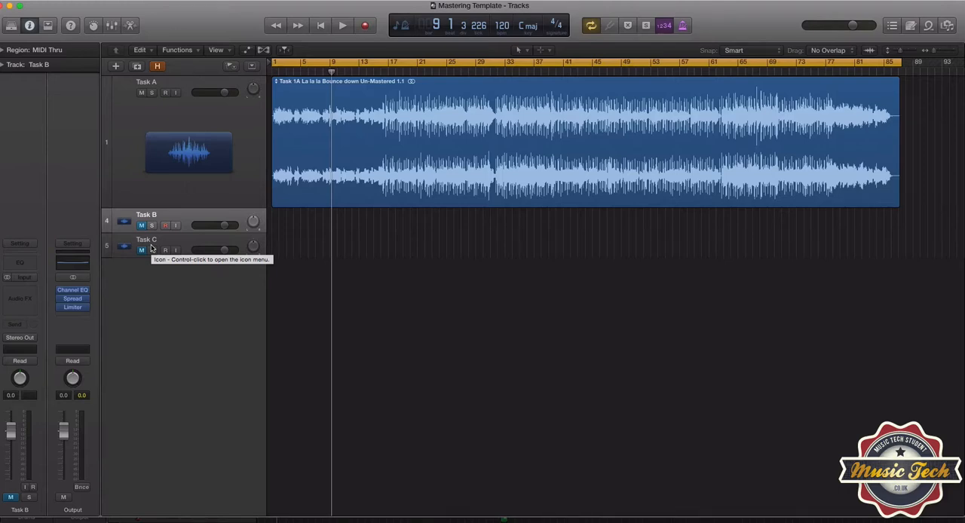
Select the Task A, Task B and Task C tracks in turn to compare their channel strips, ending on Task A
{"action": "left_click", "coordinate": [174, 188]}
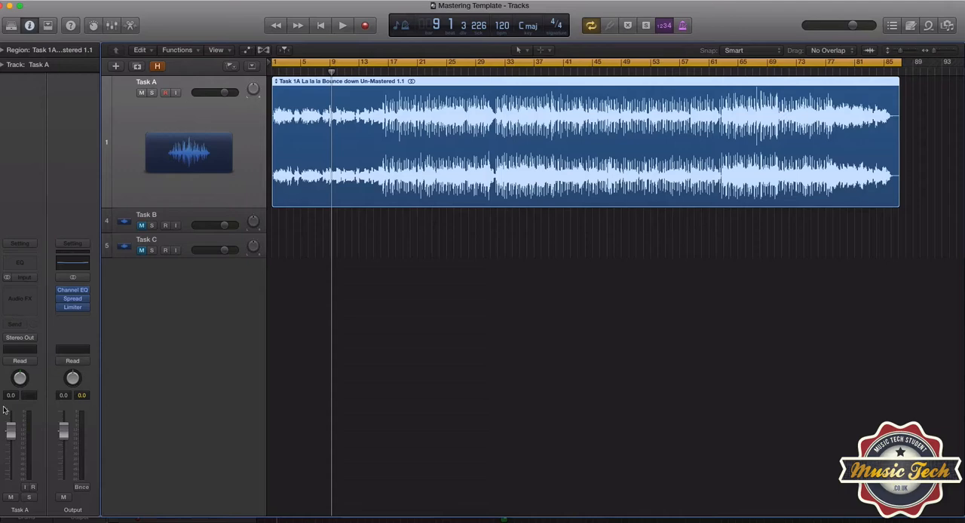
{"action": "left_click", "coordinate": [160, 221]}
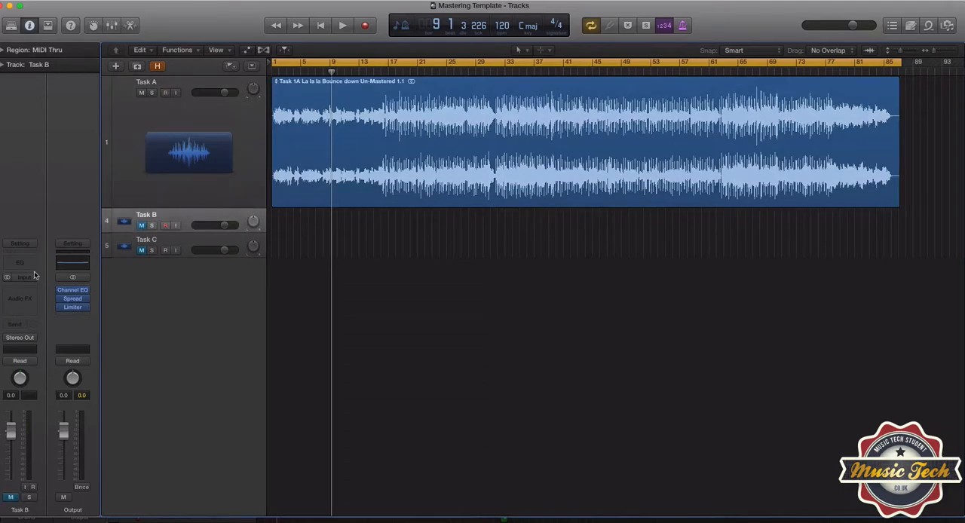
{"action": "left_click", "coordinate": [130, 257]}
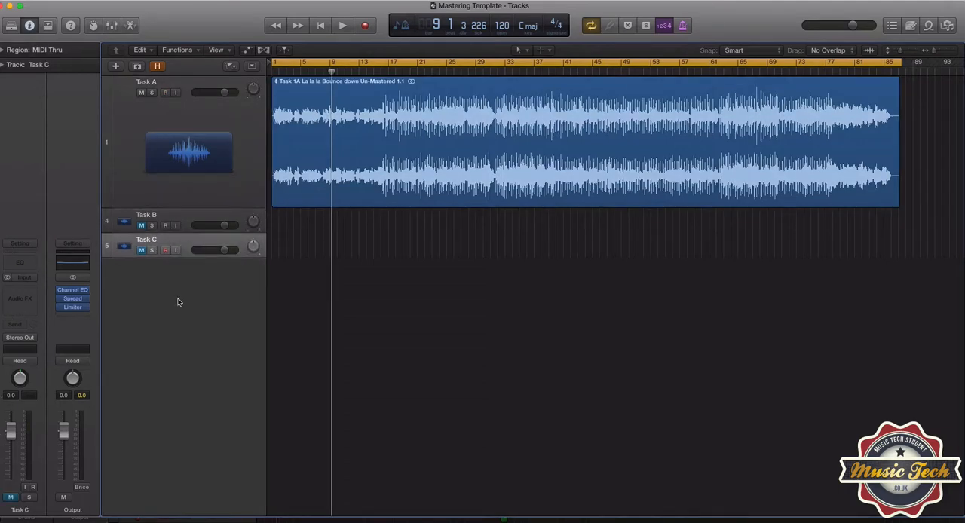
{"action": "left_click", "coordinate": [175, 199]}
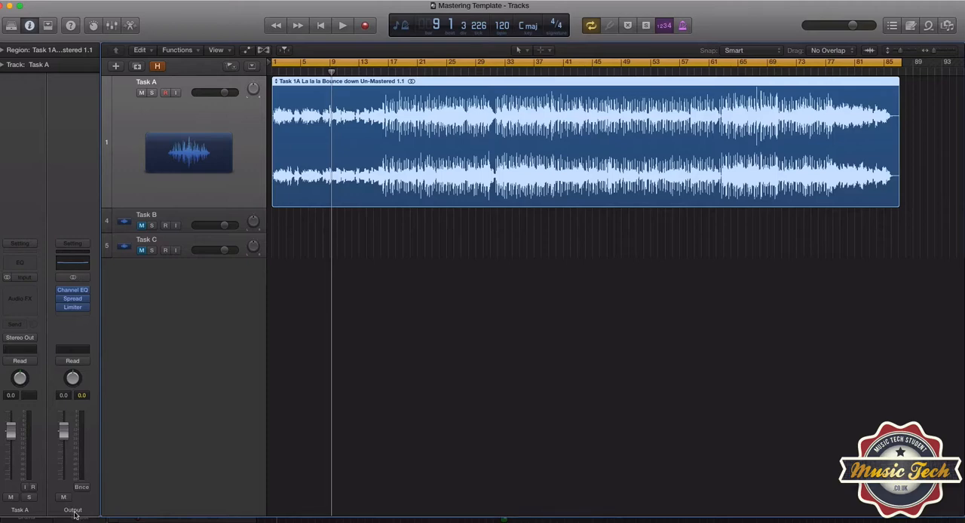
Open the Channel EQ on the Output channel, check its 75 Hz and 7500 Hz shelf bands, and close it
{"action": "mouse_move", "coordinate": [71, 310]}
{"action": "left_click", "coordinate": [69, 269]}
{"action": "left_click_drag", "start_coordinate": [3, 33], "coordinate": [271, 116]}
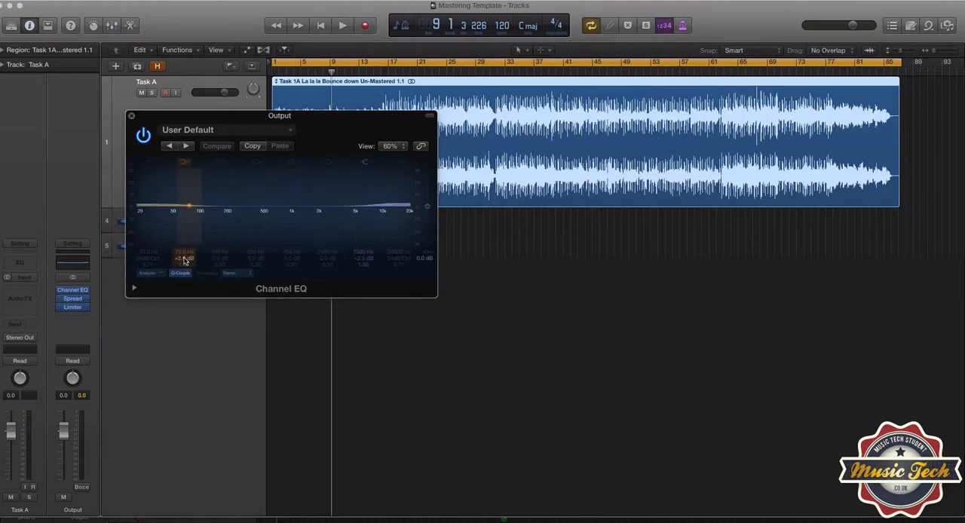
{"action": "left_click_drag", "start_coordinate": [184, 261], "coordinate": [184, 261]}
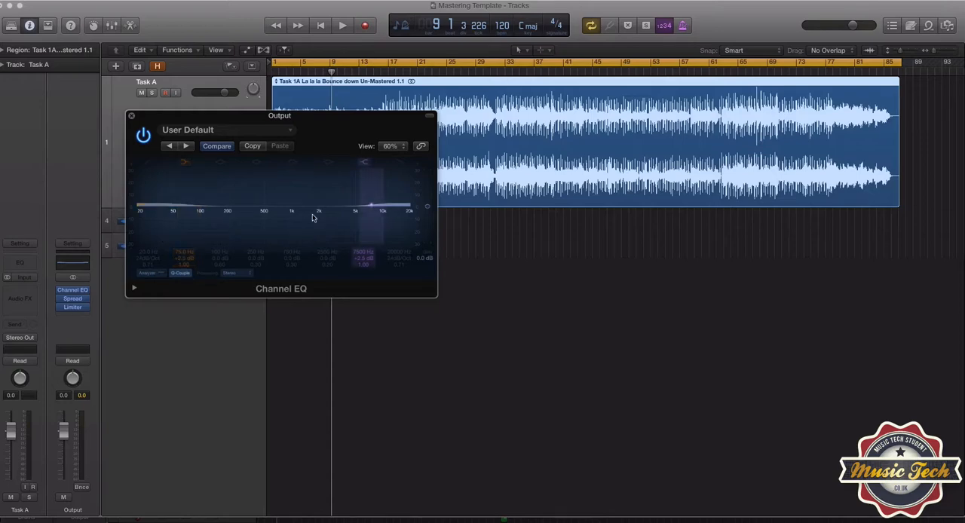
{"action": "left_click", "coordinate": [132, 117]}
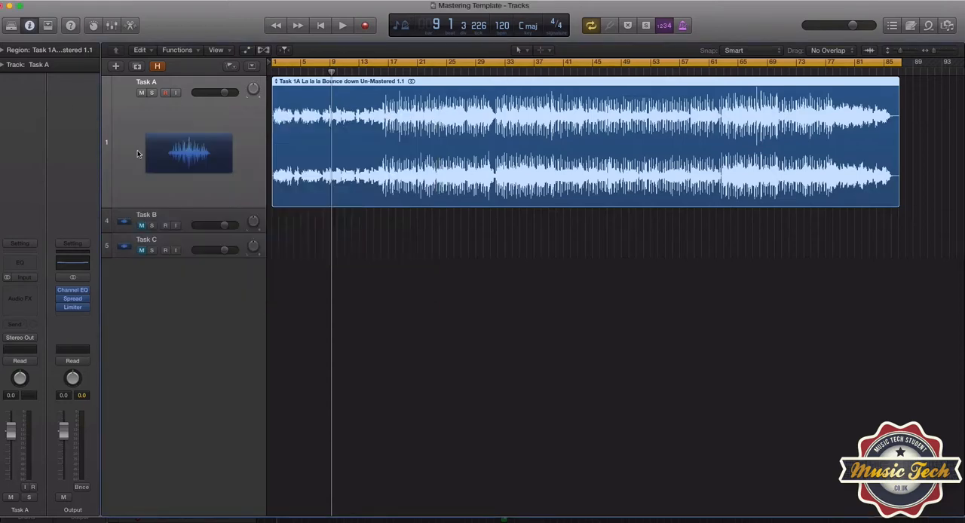
Open the Stereo Spread on the Output channel, check its intensity, frequency range and order settings, and close it
{"action": "left_click", "coordinate": [70, 299]}
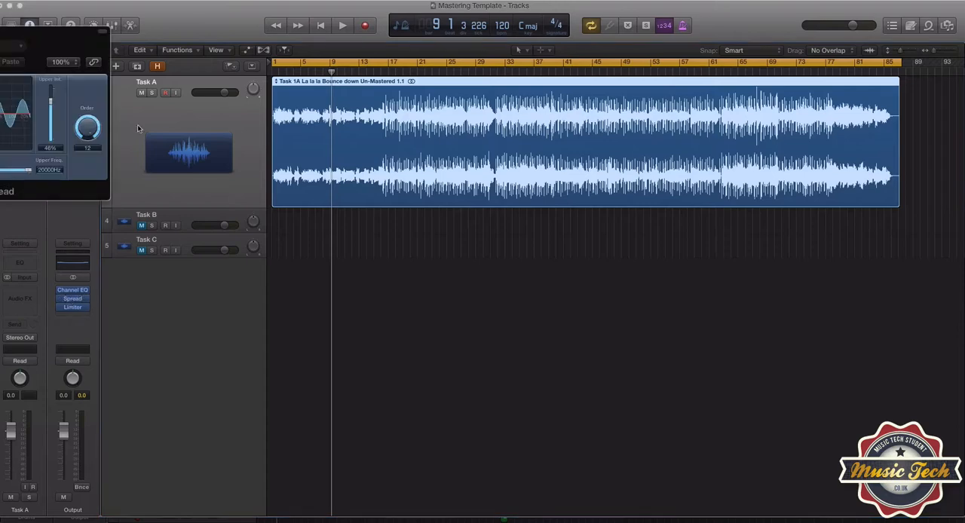
{"action": "left_click_drag", "start_coordinate": [22, 34], "coordinate": [511, 226]}
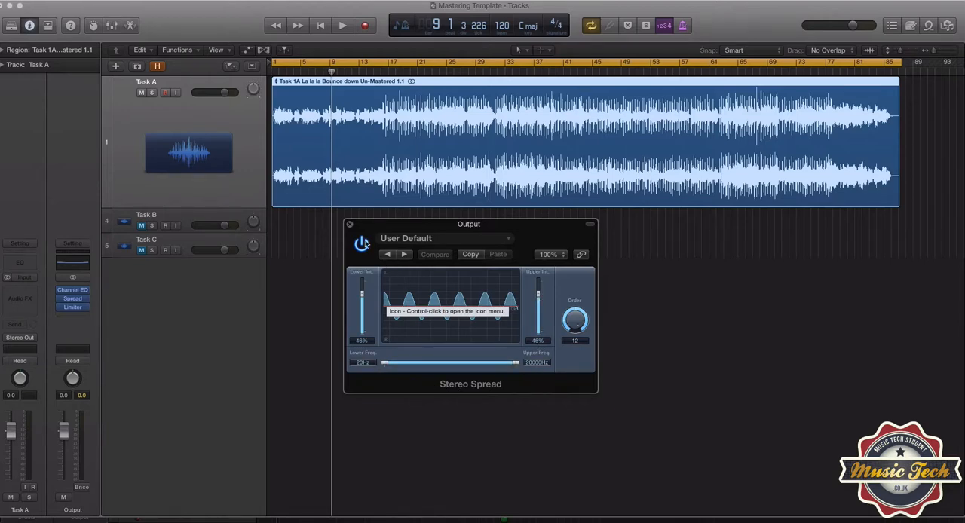
{"action": "left_click", "coordinate": [349, 226]}
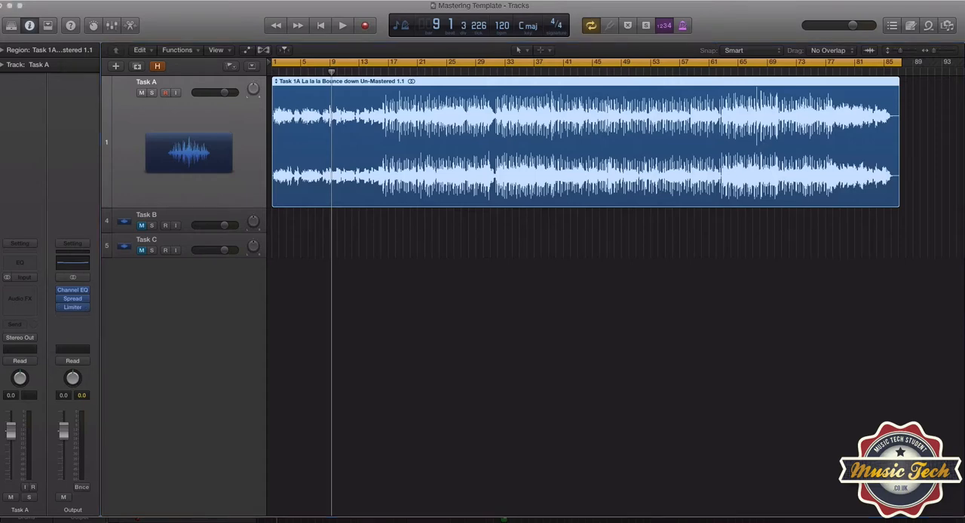
Open the Limiter on the Output channel, check its gain, lookahead, release and output level, and close it
{"action": "left_click", "coordinate": [73, 308]}
{"action": "left_click_drag", "start_coordinate": [99, 101], "coordinate": [377, 202]}
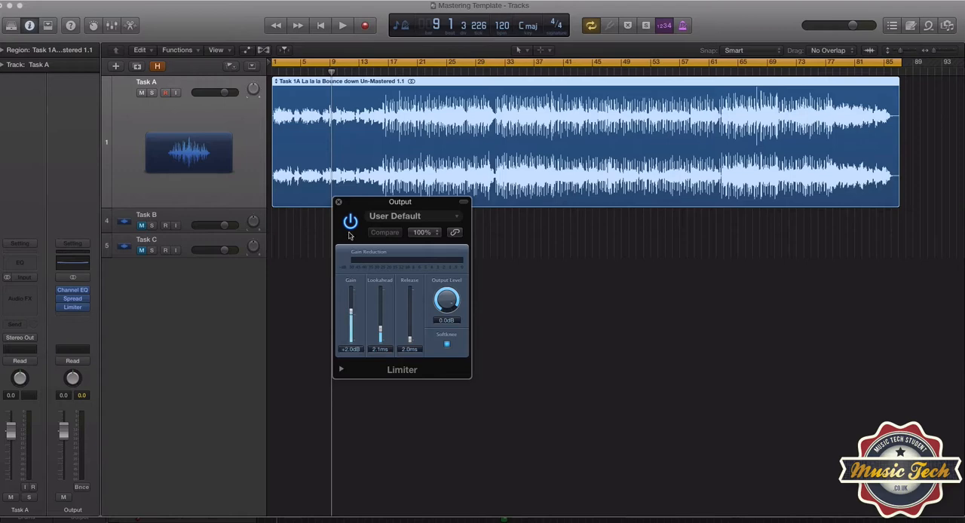
{"action": "left_click", "coordinate": [339, 203]}
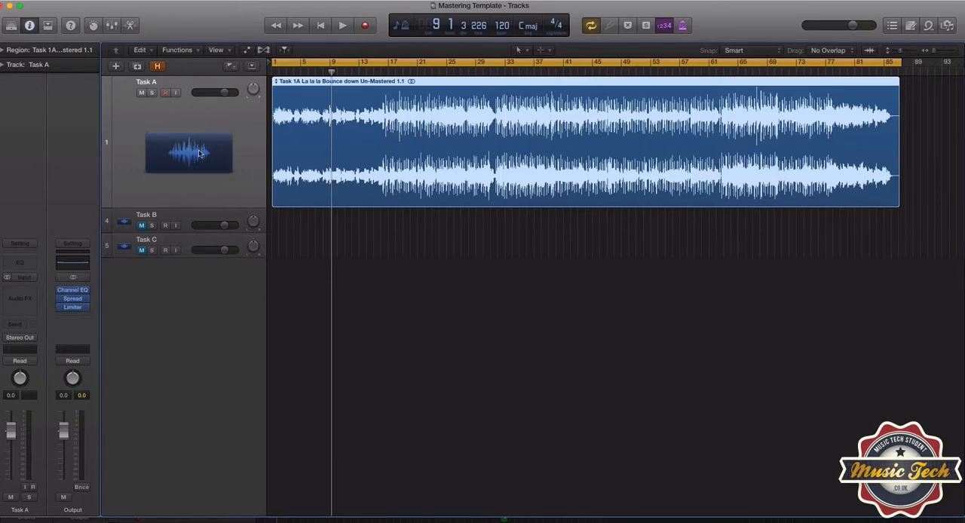
Bypass the Channel EQ, Stereo Spread and Limiter on the Output channel
{"action": "left_click", "coordinate": [61, 291]}
{"action": "left_click", "coordinate": [60, 299]}
{"action": "left_click", "coordinate": [61, 309]}
Play Task A from bar 1 and switch on only the Channel EQ to hear its effect, stopping in bar 8
{"action": "left_click", "coordinate": [276, 72]}
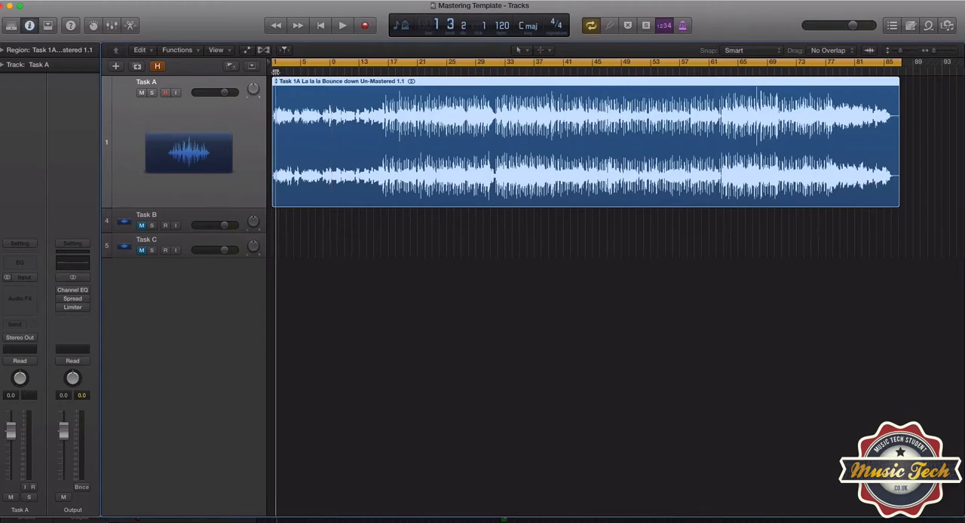
{"action": "left_click_drag", "start_coordinate": [274, 72], "coordinate": [270, 73]}
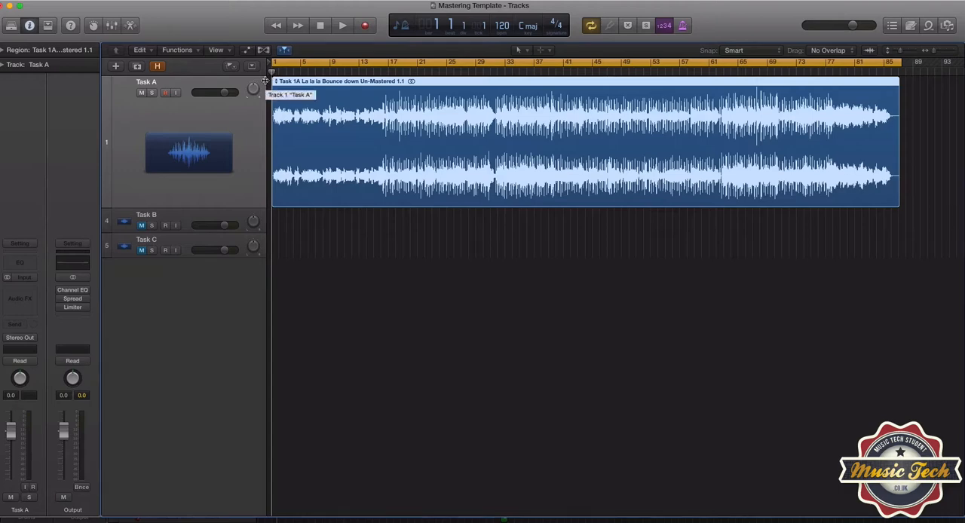
{"action": "key", "text": "space"}
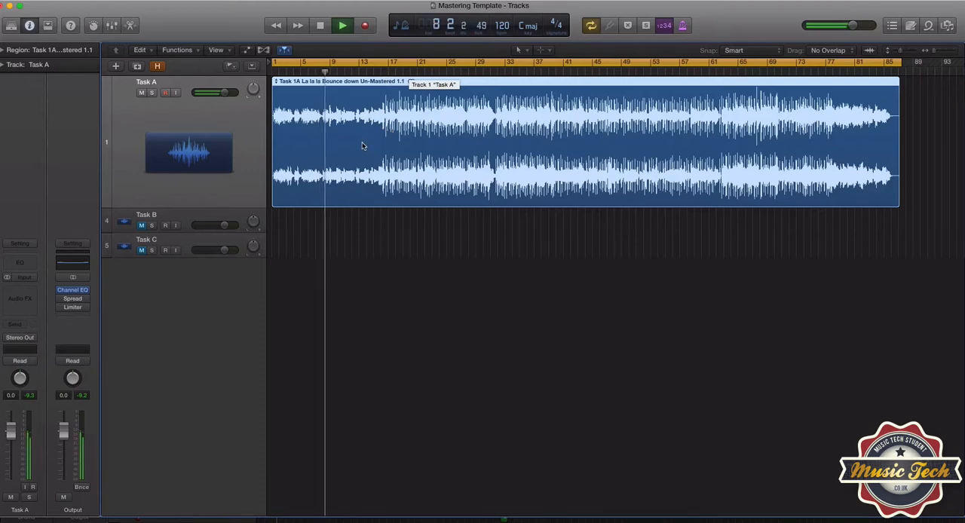
{"action": "key", "text": "space"}
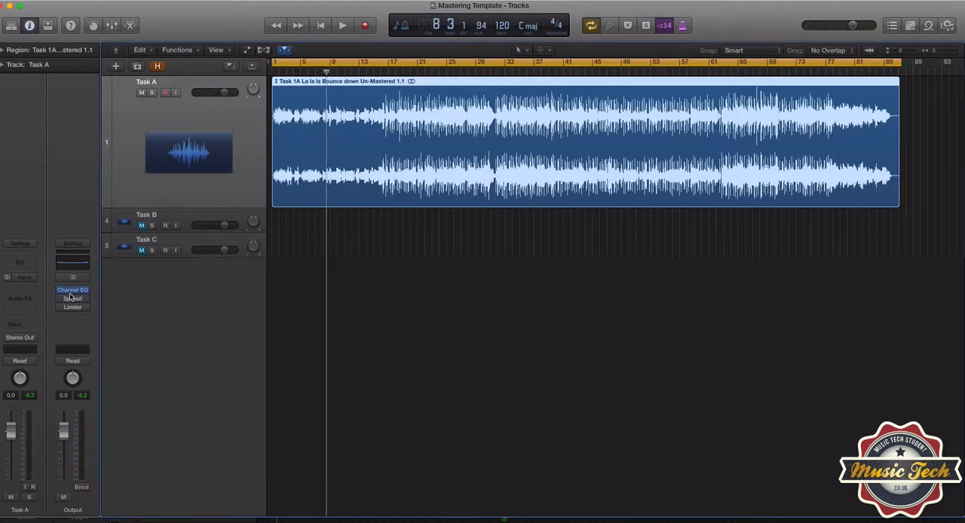
Bypass the Channel EQ, enable only the Stereo Spread, and play Task A from bar 1 to hear its effect, stopping in bar 8
{"action": "mouse_move", "coordinate": [62, 294]}
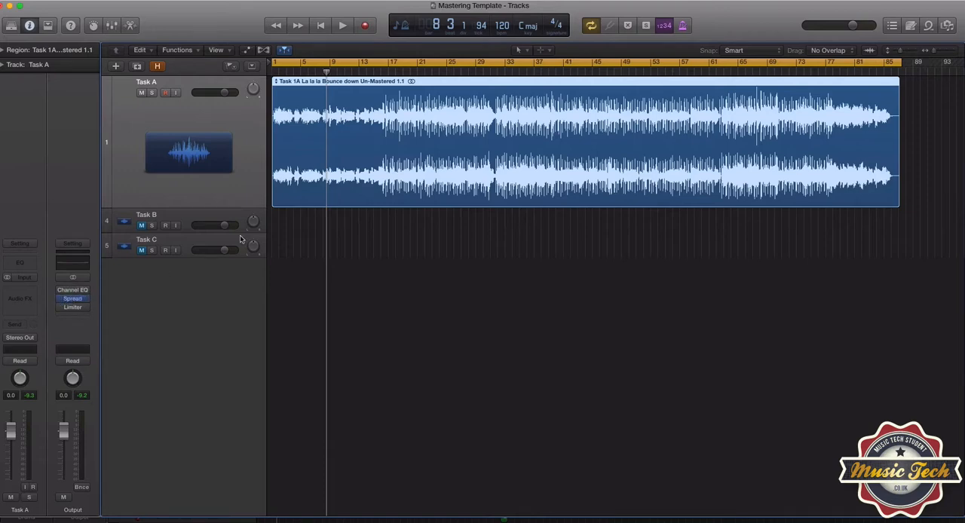
{"action": "left_click", "coordinate": [276, 73]}
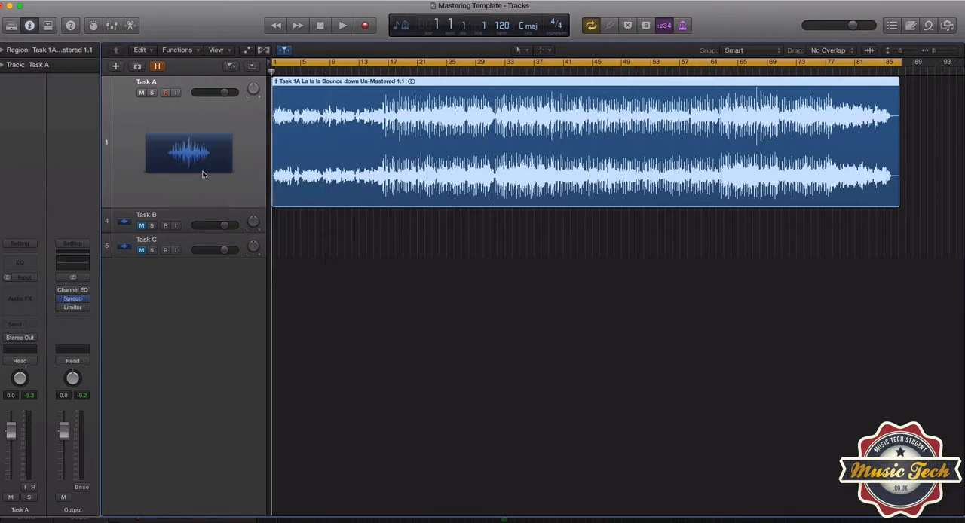
{"action": "key", "text": "space"}
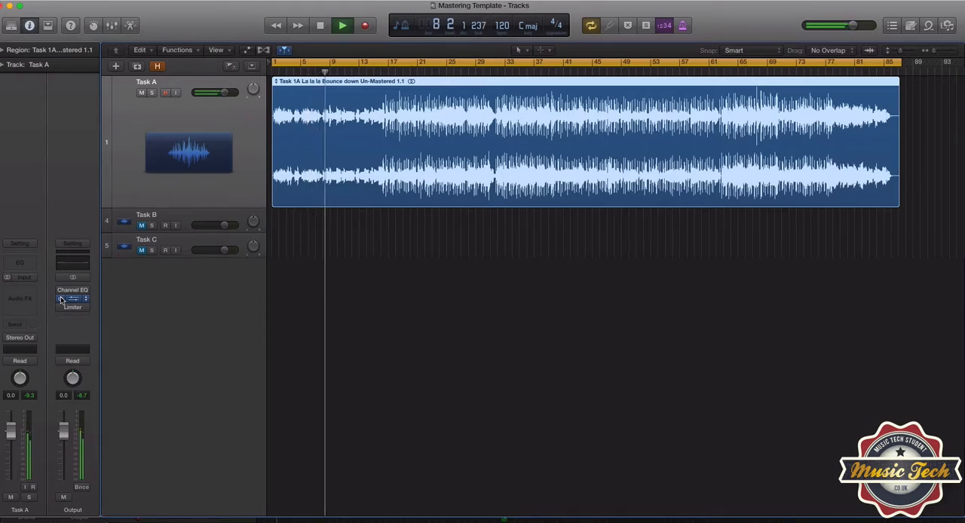
{"action": "key", "text": "space"}
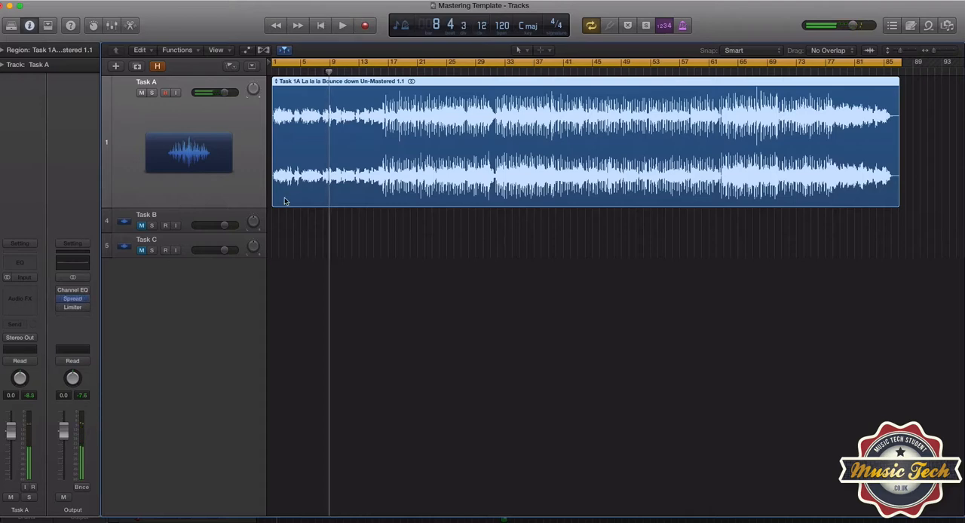
{"action": "mouse_move", "coordinate": [76, 299]}
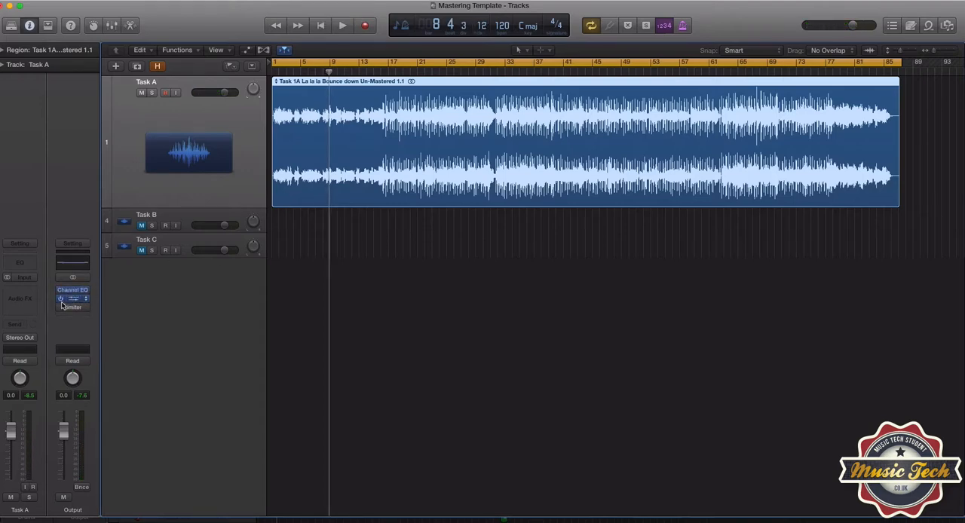
Play Task A from around bar 16 with the Channel EQ and Stereo Spread on, and turn off cycle mode
{"action": "left_click", "coordinate": [388, 71]}
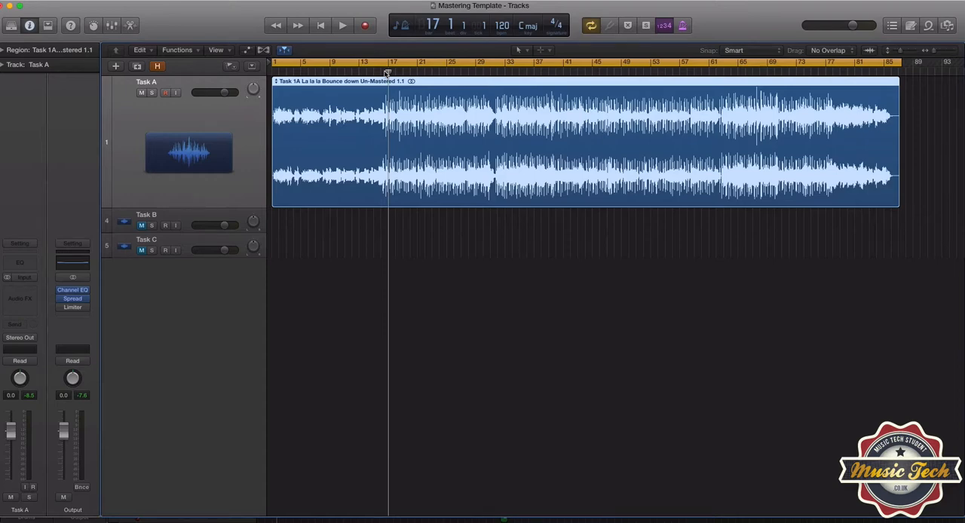
{"action": "key", "text": "Return"}
{"action": "key", "text": "space"}
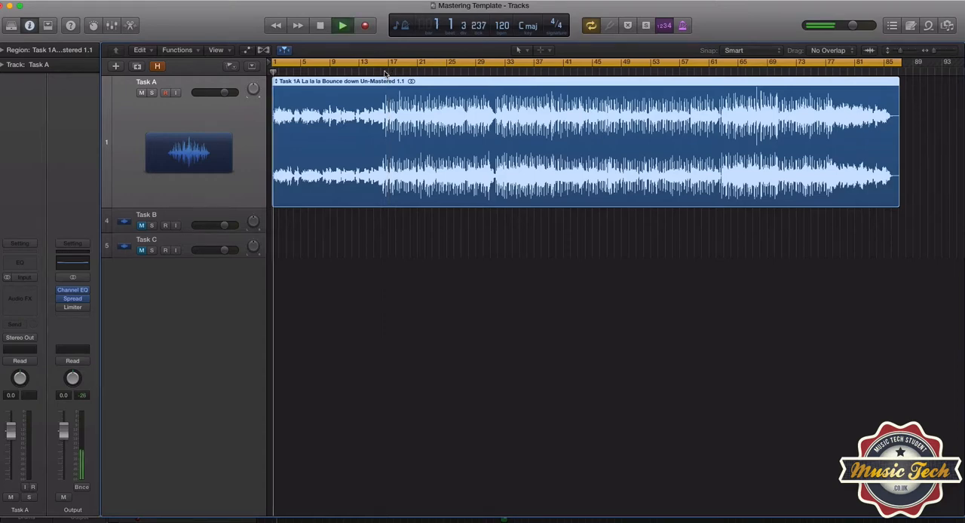
{"action": "left_click", "coordinate": [385, 72]}
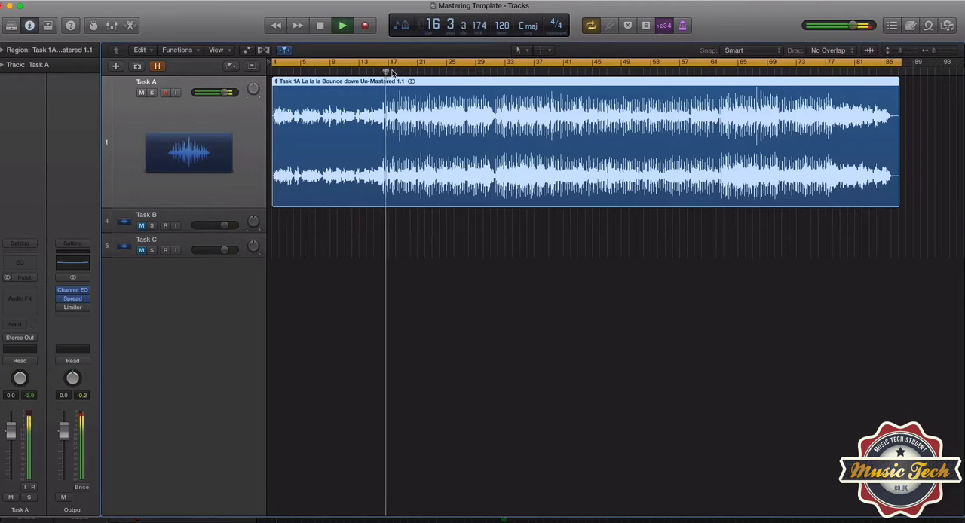
{"action": "left_click", "coordinate": [407, 64]}
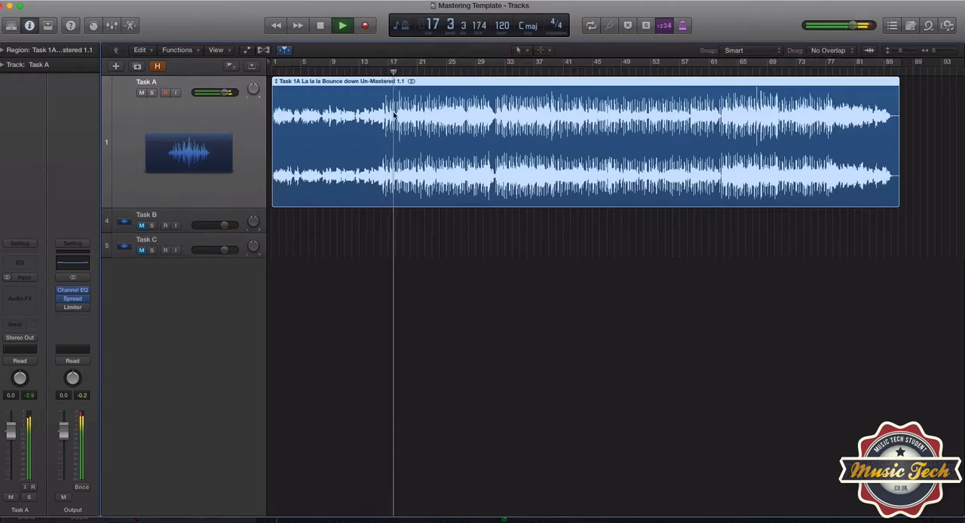
Bypass and re-enable the Output channel's Stereo Spread and Channel EQ during playback to compare the sound, stopping in bar 25
{"action": "left_click", "coordinate": [63, 300]}
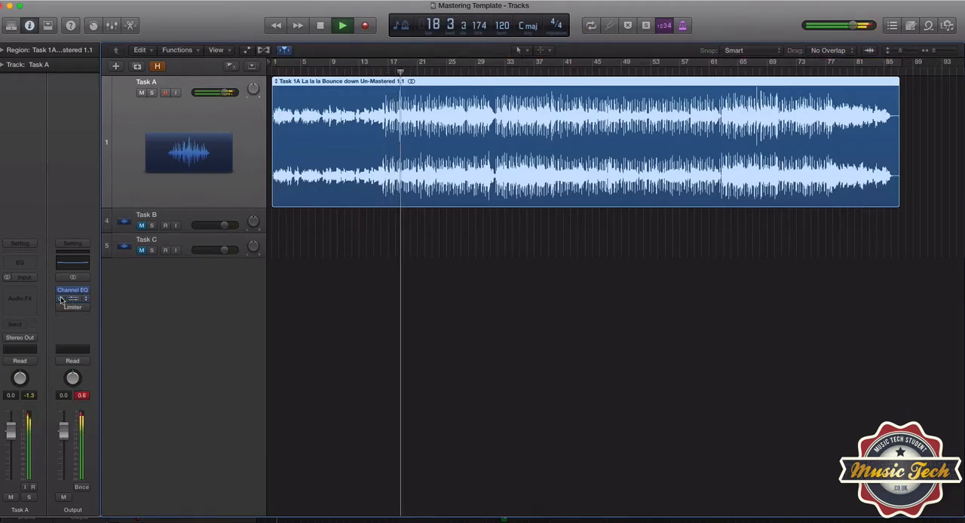
{"action": "left_click", "coordinate": [61, 292]}
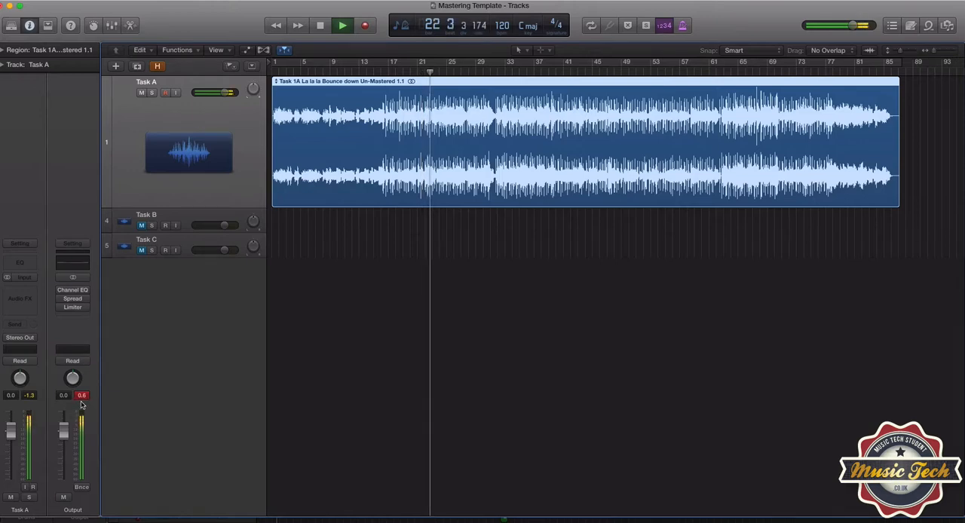
{"action": "left_click", "coordinate": [61, 300]}
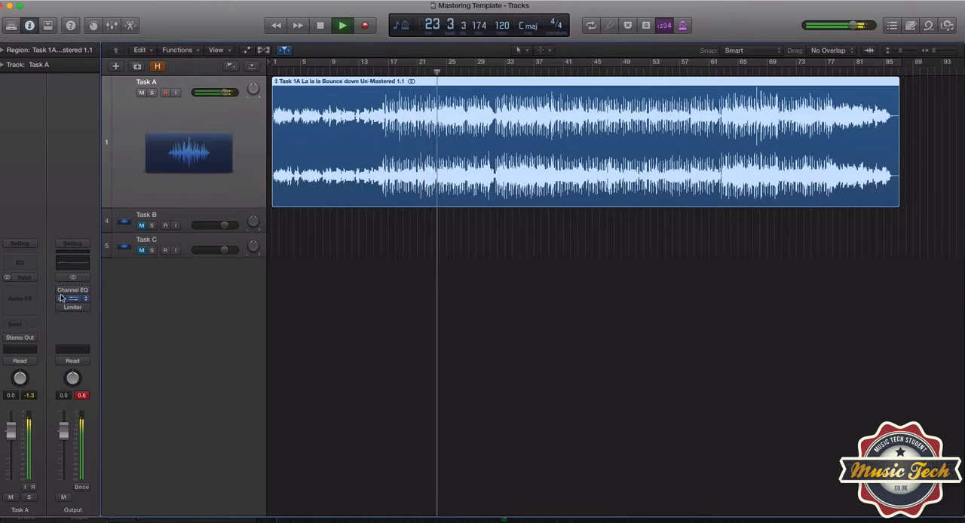
{"action": "left_click", "coordinate": [61, 291]}
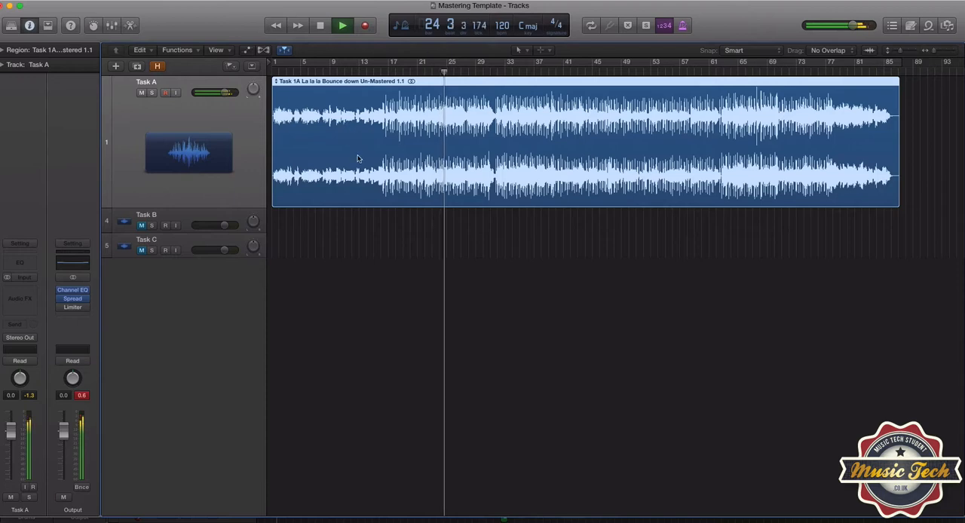
{"action": "key", "text": "space"}
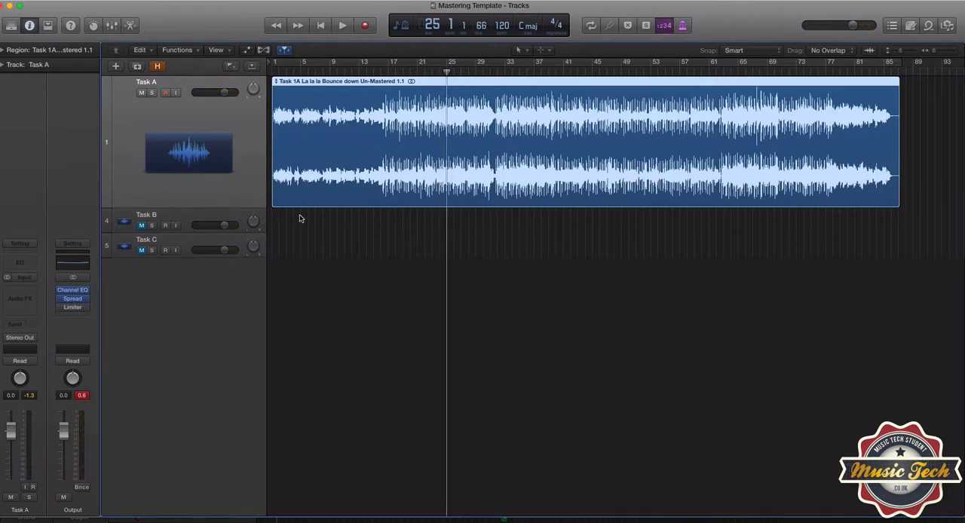
Enable the Limiter on the Output channel and play Task A from bar 65 to check the output peak, stopping in bar 70
{"action": "mouse_move", "coordinate": [62, 310]}
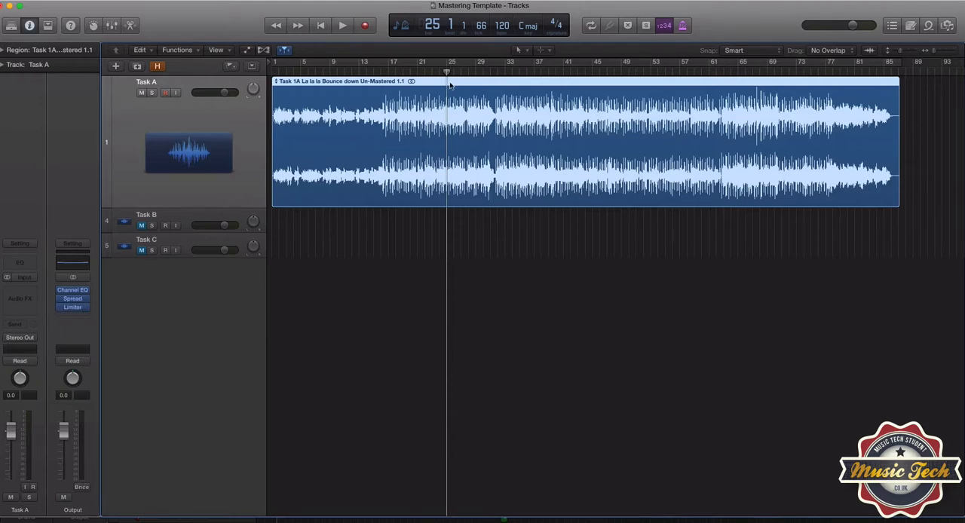
{"action": "left_click", "coordinate": [743, 73]}
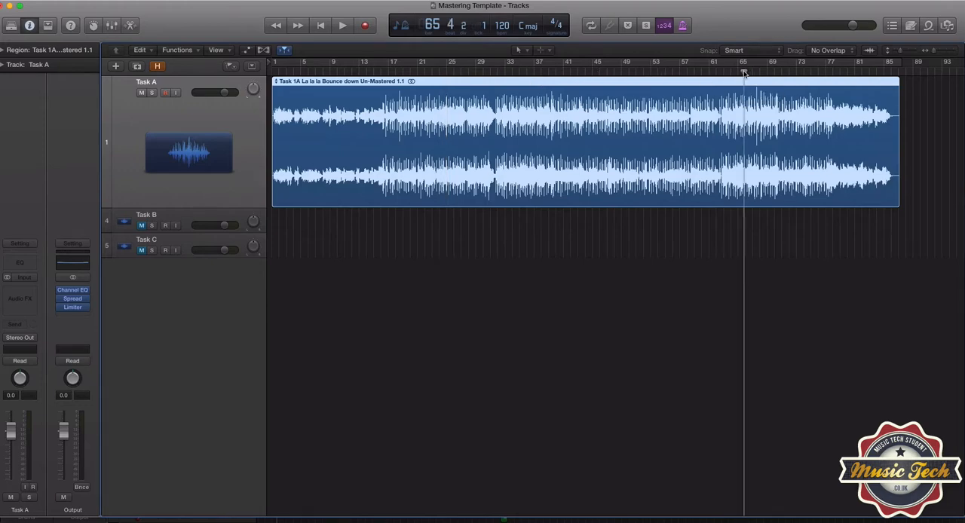
{"action": "key", "text": "space"}
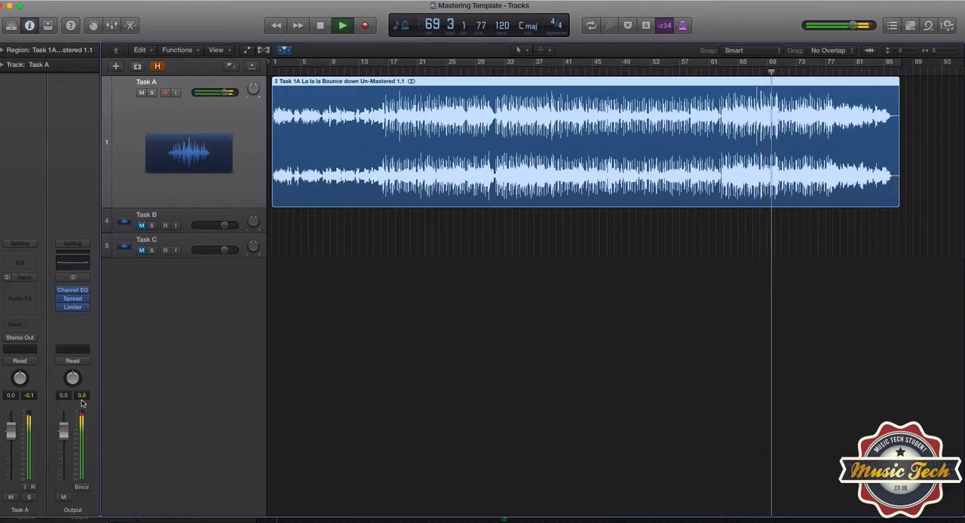
{"action": "key", "text": "space"}
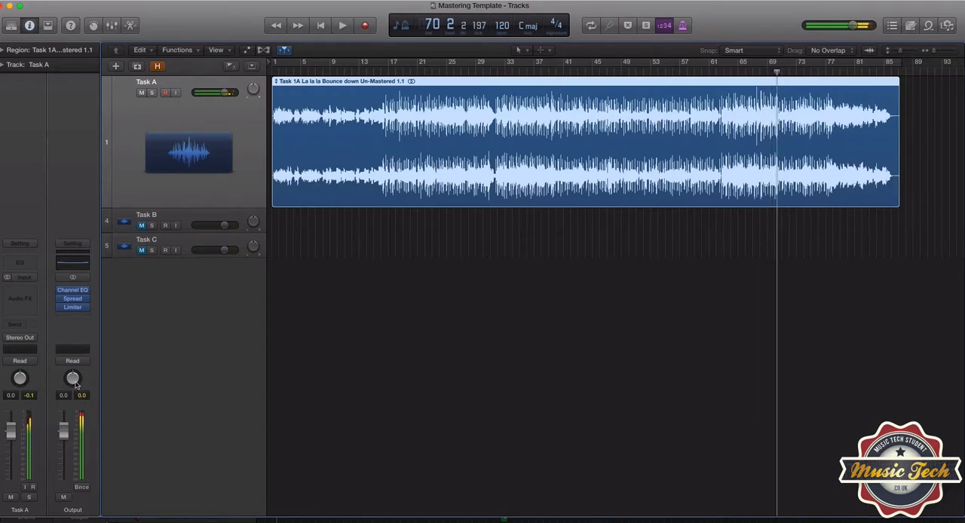
Open the Limiter on the Output channel, set its gain to +2.0 dB and close it
{"action": "left_click", "coordinate": [71, 309]}
{"action": "left_click_drag", "start_coordinate": [351, 324], "coordinate": [353, 317]}
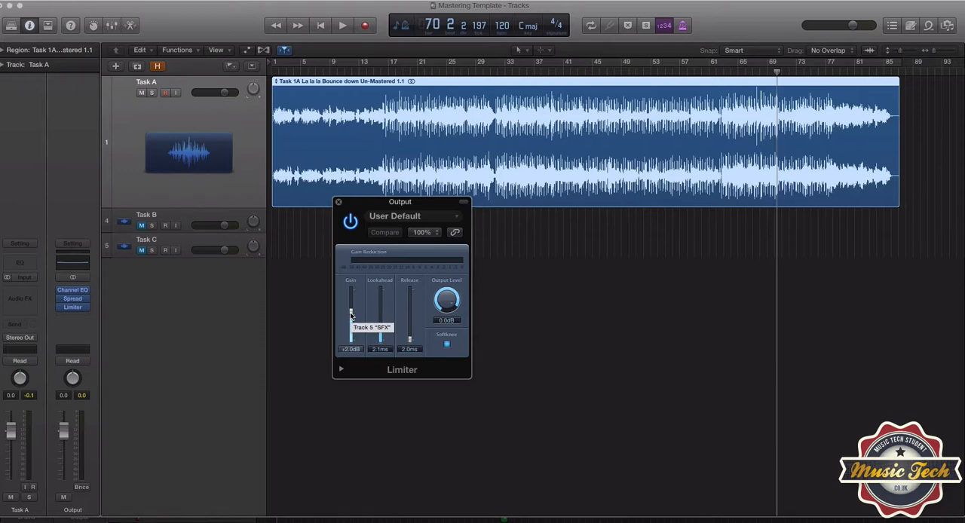
{"action": "left_click", "coordinate": [339, 204]}
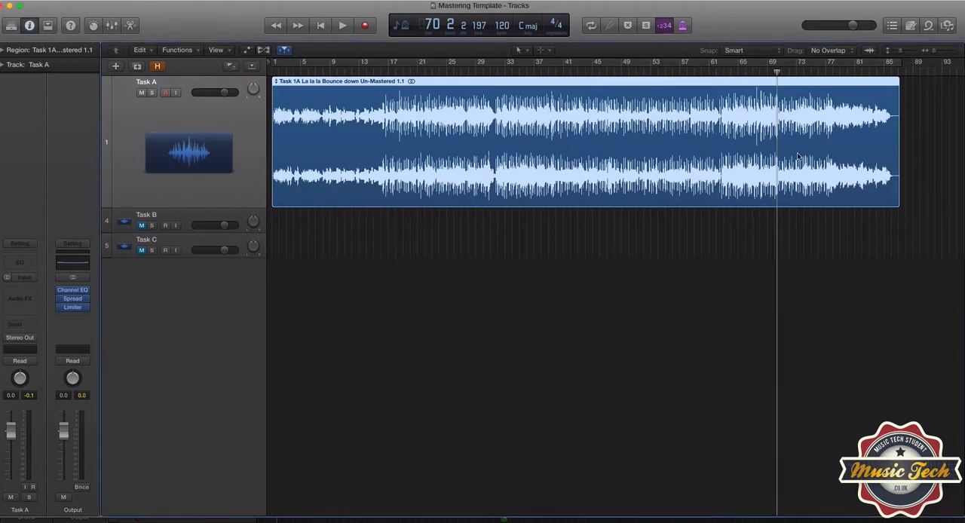
Show Task A's volume automation and add volume points near the end of the region, after bar 85
{"action": "left_click", "coordinate": [887, 72]}
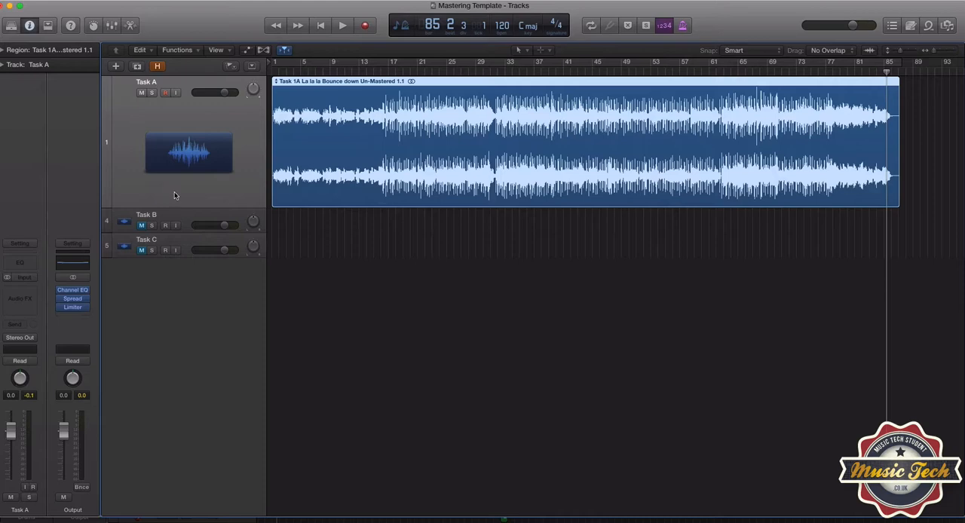
{"action": "key", "text": "a"}
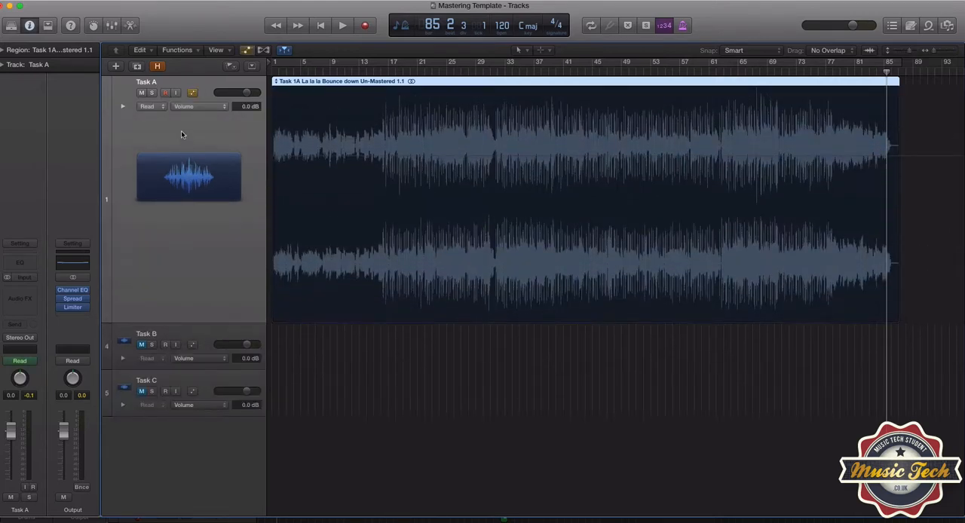
{"action": "left_click", "coordinate": [148, 107]}
{"action": "left_click", "coordinate": [149, 108]}
{"action": "left_click", "coordinate": [879, 159]}
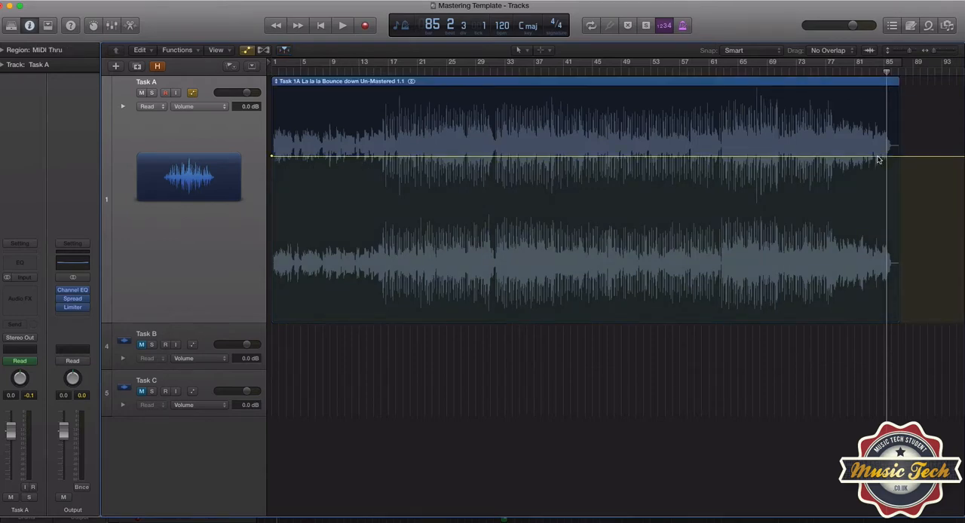
{"action": "left_click", "coordinate": [878, 158]}
{"action": "left_click", "coordinate": [901, 156]}
Draw a volume fade-out from 0.0 dB near beat 85.4 down to −∞ dB, lowering the last point near 87.2 to −∞ dB too
{"action": "left_click_drag", "start_coordinate": [938, 58], "coordinate": [952, 54]}
{"action": "scroll", "coordinate": [881, 196], "scroll_direction": "right", "scroll_amount": 10}
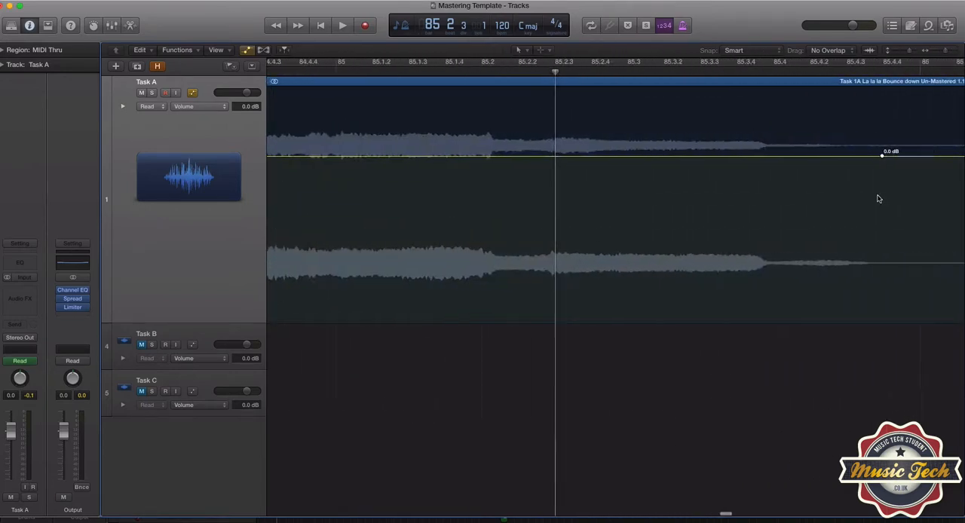
{"action": "scroll", "coordinate": [863, 200], "scroll_direction": "right", "scroll_amount": 2}
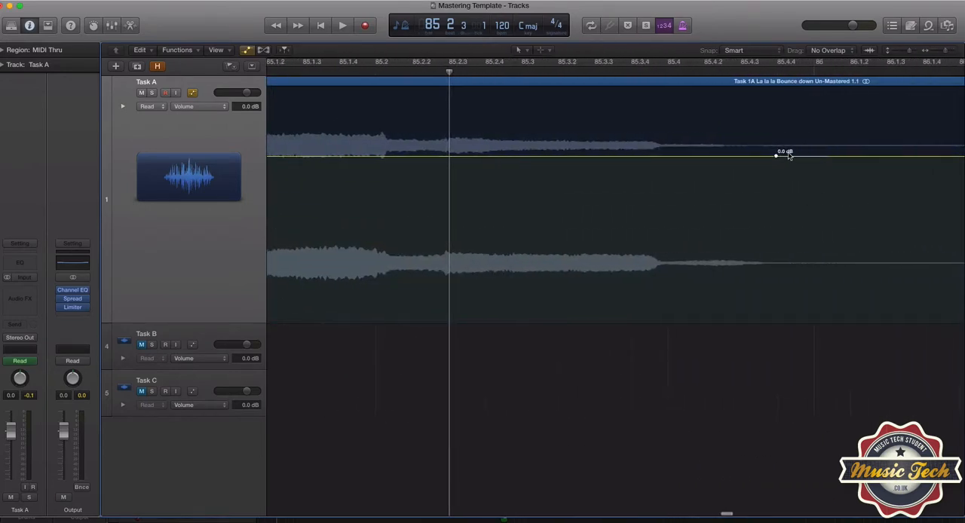
{"action": "left_click", "coordinate": [656, 156]}
{"action": "left_click_drag", "start_coordinate": [778, 159], "coordinate": [777, 320]}
{"action": "scroll", "coordinate": [785, 323], "scroll_direction": "right", "scroll_amount": 8}
{"action": "scroll", "coordinate": [791, 323], "scroll_direction": "right", "scroll_amount": 4}
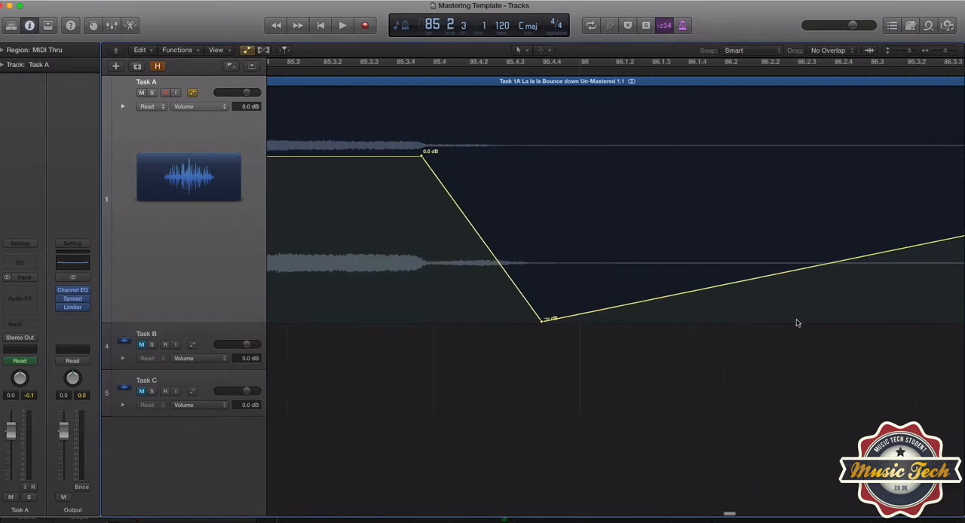
{"action": "left_click_drag", "start_coordinate": [947, 52], "coordinate": [943, 52]}
{"action": "left_click_drag", "start_coordinate": [796, 157], "coordinate": [776, 319]}
{"action": "scroll", "coordinate": [597, 374], "scroll_direction": "left", "scroll_amount": 4}
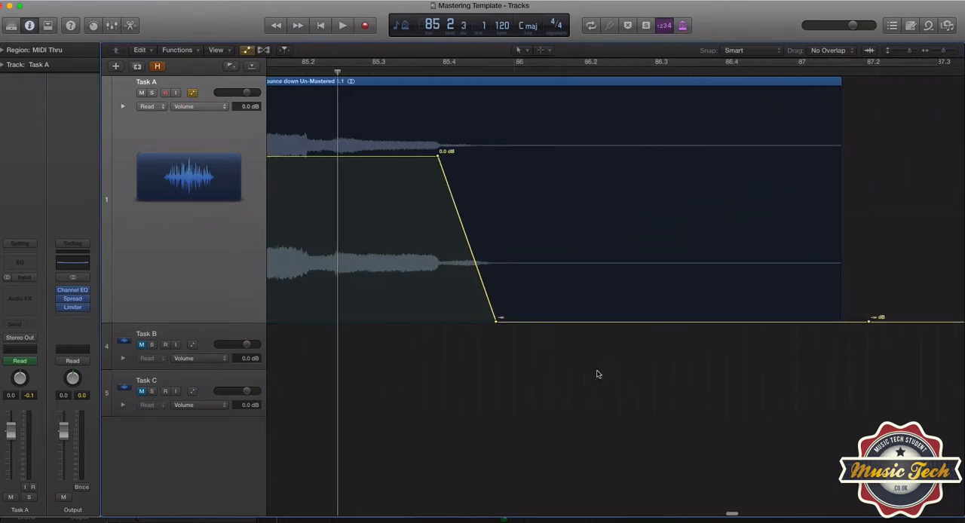
Play the end of Task A from around beat 85.2 to hear the fade-out, and stop playback
{"action": "left_click", "coordinate": [372, 73]}
{"action": "key", "text": "space"}
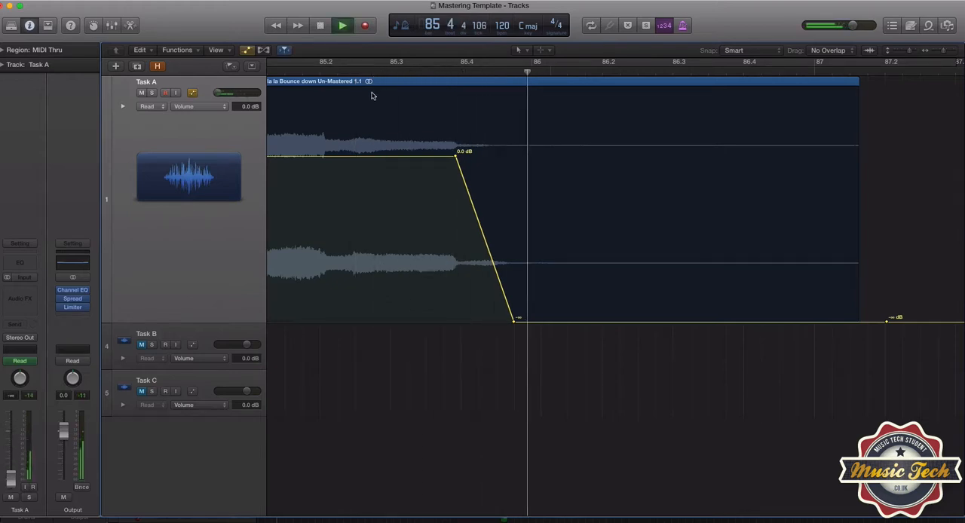
{"action": "left_click", "coordinate": [358, 72]}
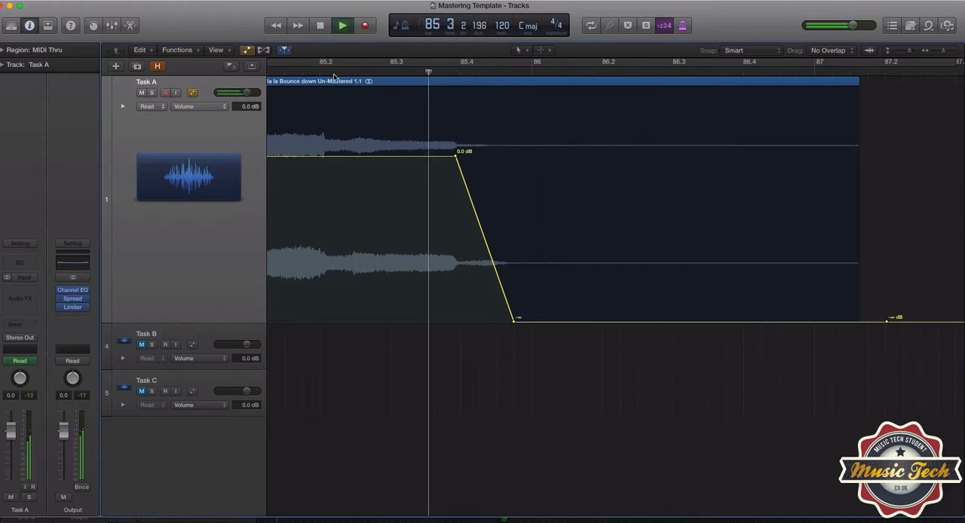
{"action": "key", "text": "space"}
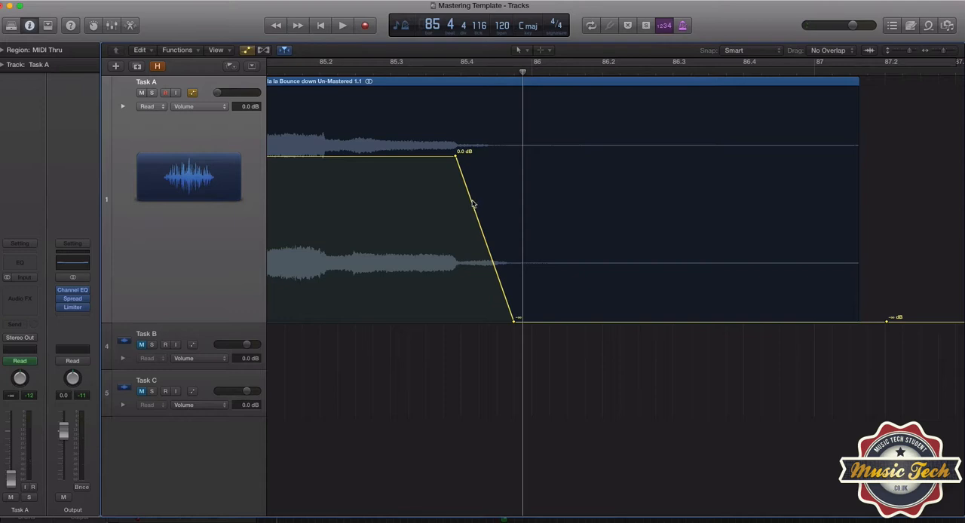
Shift the sloped fade-out segment later so it reaches −∞ dB just after bar 86, and play it back
{"action": "left_click_drag", "start_coordinate": [472, 204], "coordinate": [505, 203]}
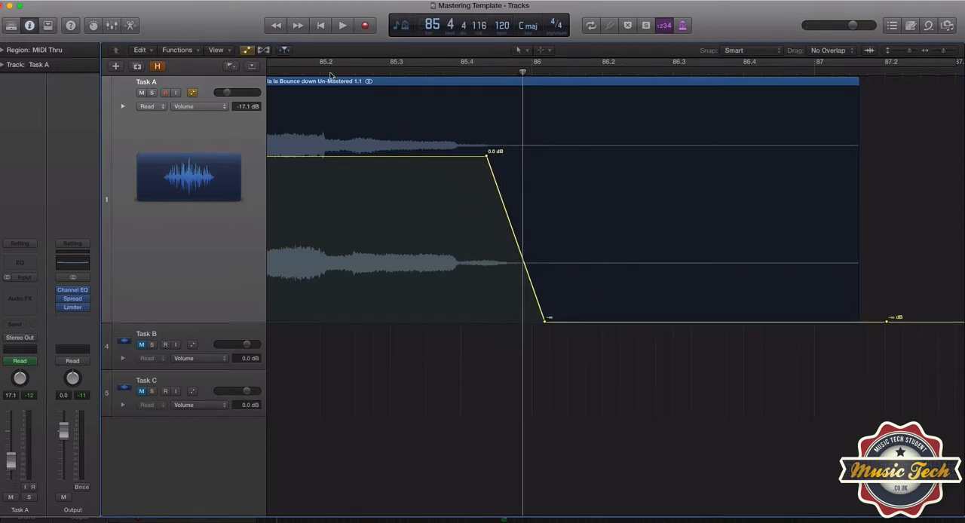
{"action": "left_click", "coordinate": [336, 73]}
{"action": "key", "text": "space"}
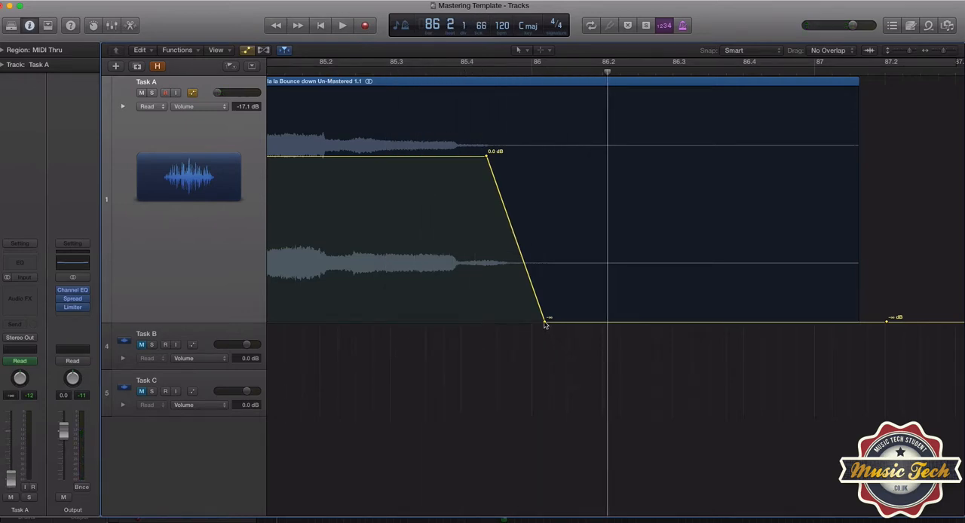
Stretch the fade-out's −∞ dB end point to just before beat 86.3, checking it by ear, and hide the automation
{"action": "left_click_drag", "start_coordinate": [546, 325], "coordinate": [668, 325]}
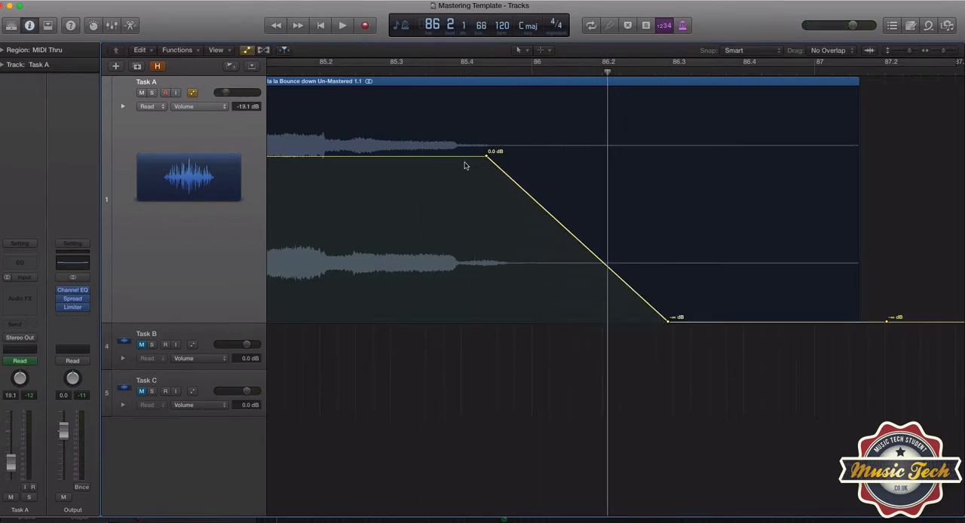
{"action": "left_click", "coordinate": [326, 73]}
{"action": "key", "text": "space"}
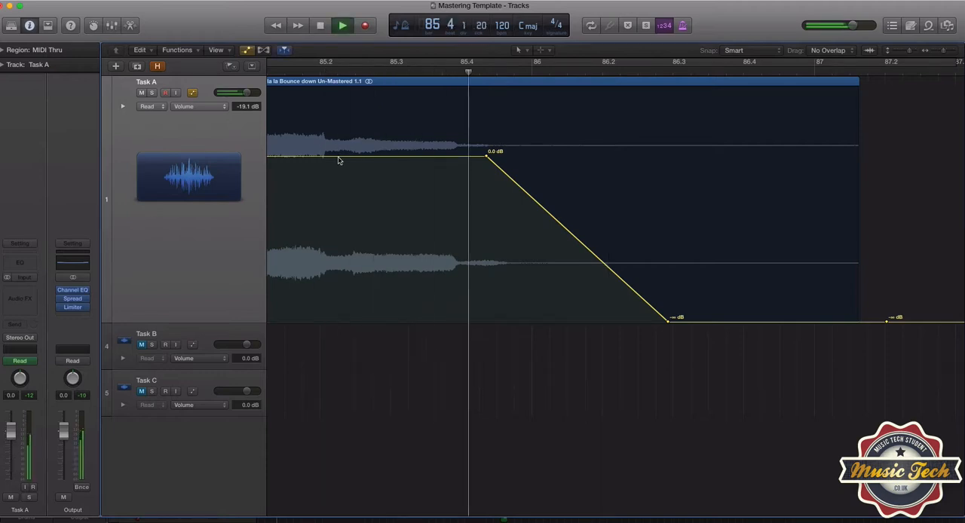
{"action": "key", "text": "space"}
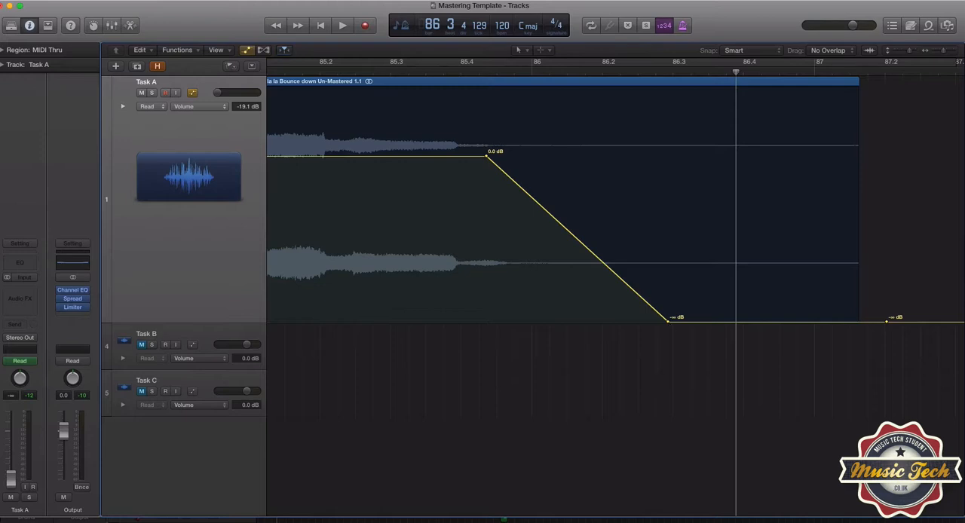
{"action": "left_click_drag", "start_coordinate": [670, 326], "coordinate": [654, 324]}
{"action": "key", "text": "a"}
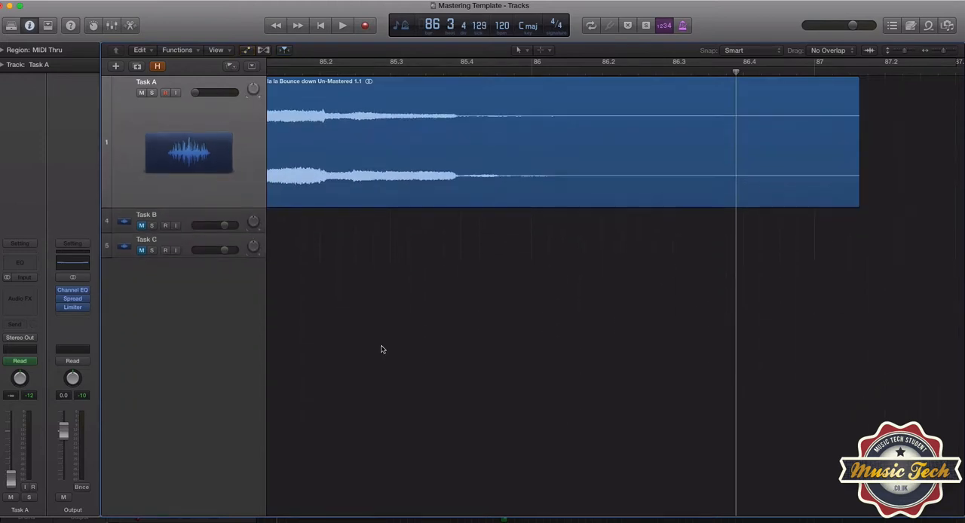
Turn on cycle mode and shorten the cycle range to finish at the end of the Task A region
{"action": "left_click", "coordinate": [793, 67]}
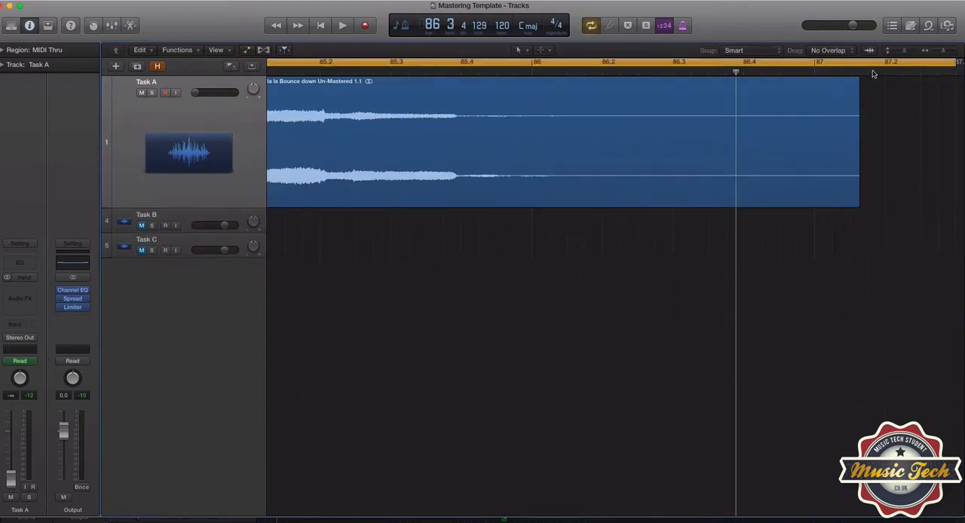
{"action": "left_click_drag", "start_coordinate": [955, 64], "coordinate": [859, 100]}
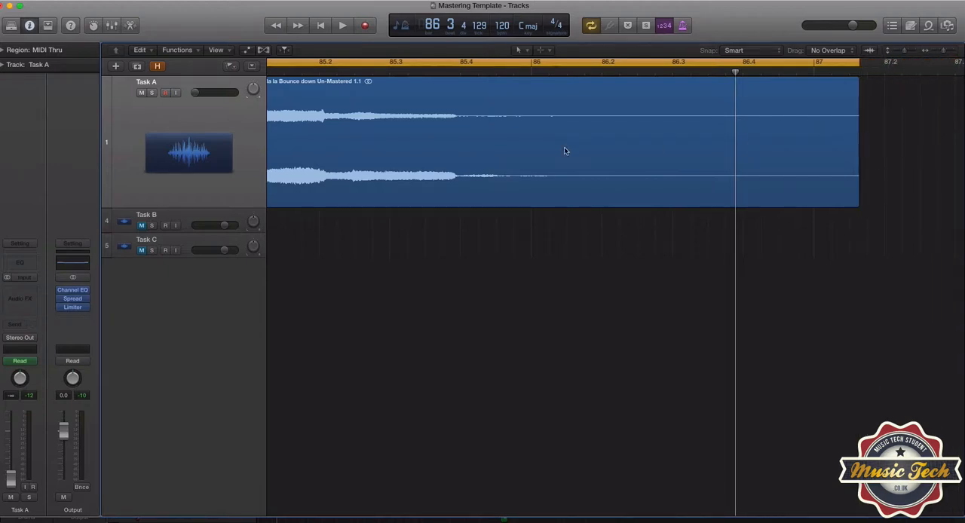
Place the playhead just after bar 86 and switch the control bar's position display to the Custom mode
{"action": "left_click", "coordinate": [552, 73]}
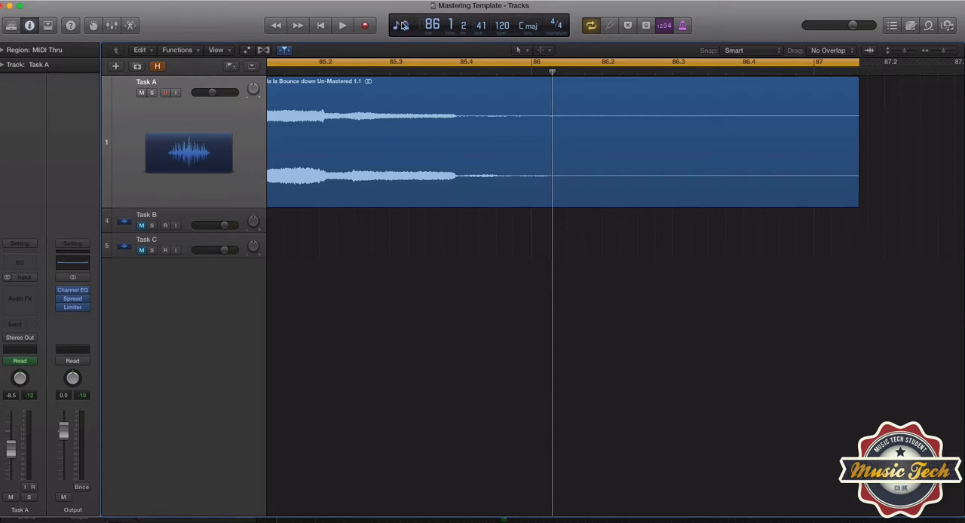
{"action": "right_click", "coordinate": [404, 25]}
{"action": "left_click", "coordinate": [411, 30]}
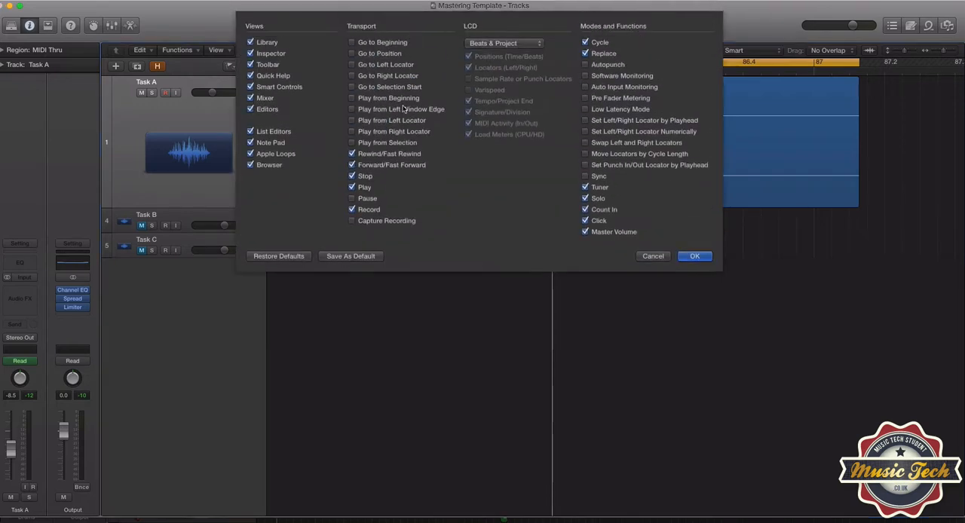
{"action": "left_click", "coordinate": [691, 257]}
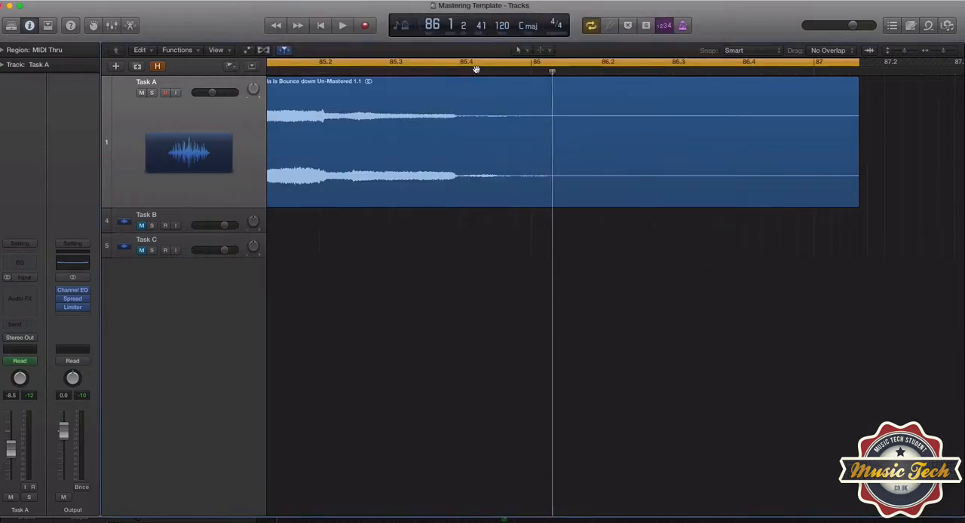
{"action": "right_click", "coordinate": [407, 21]}
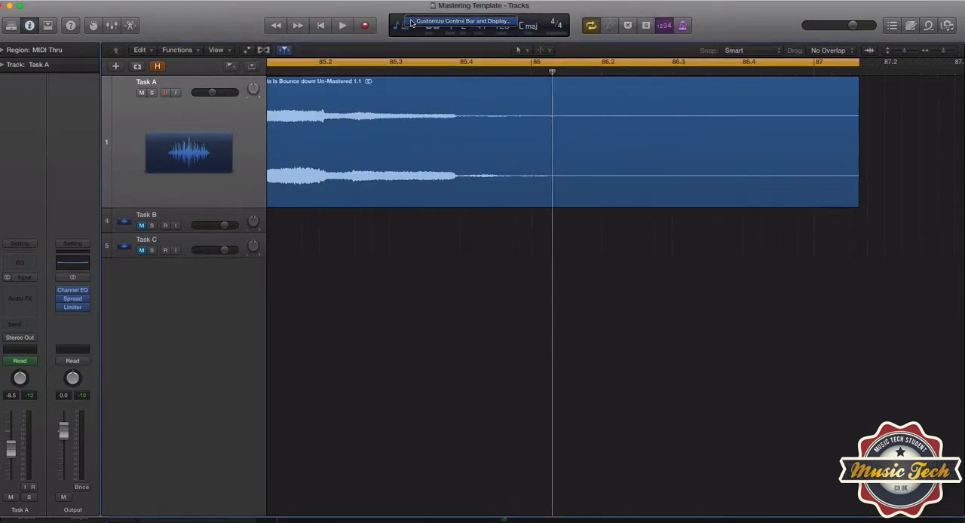
{"action": "left_click", "coordinate": [399, 28]}
{"action": "left_click", "coordinate": [400, 28]}
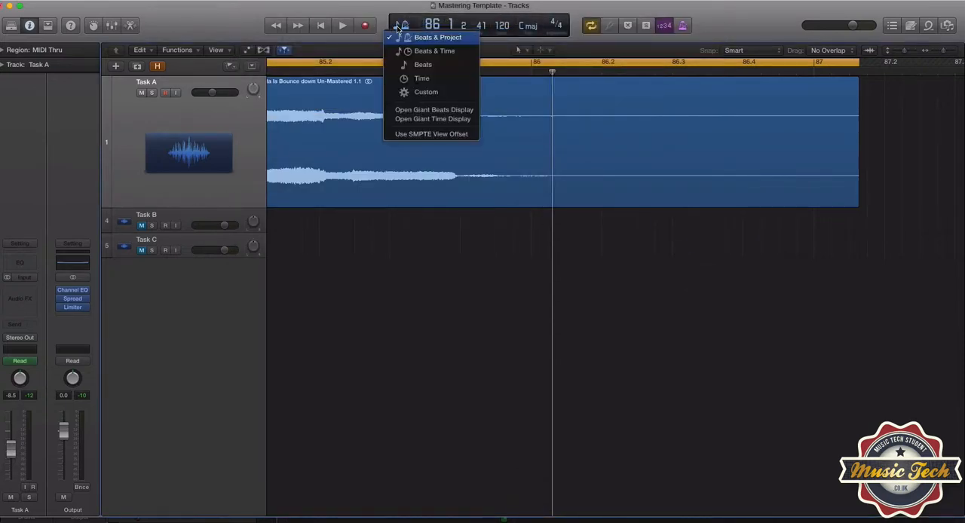
{"action": "left_click", "coordinate": [427, 91]}
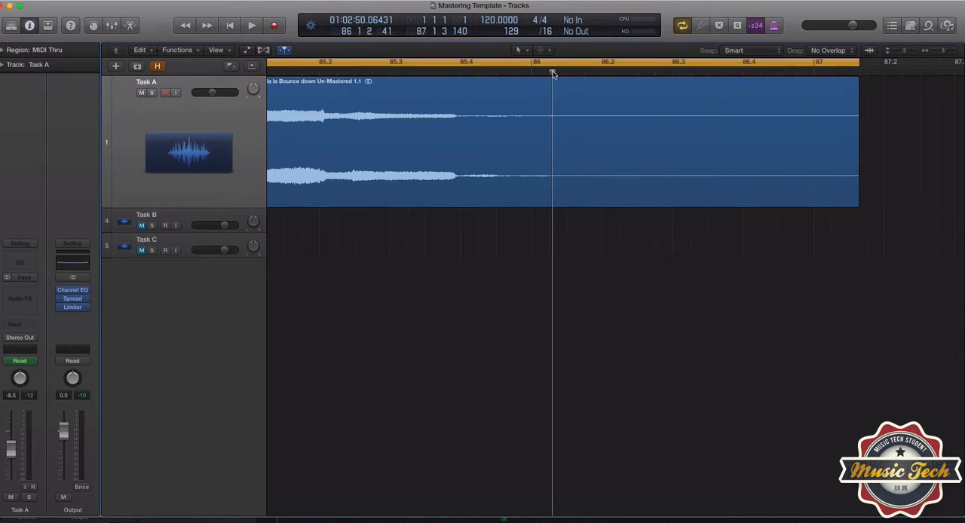
Shorten the cycle range to end at 86 2 4 81, just past the fade-out's −∞ dB point, using the volume automation as a guide
{"action": "left_click_drag", "start_coordinate": [553, 73], "coordinate": [752, 72]}
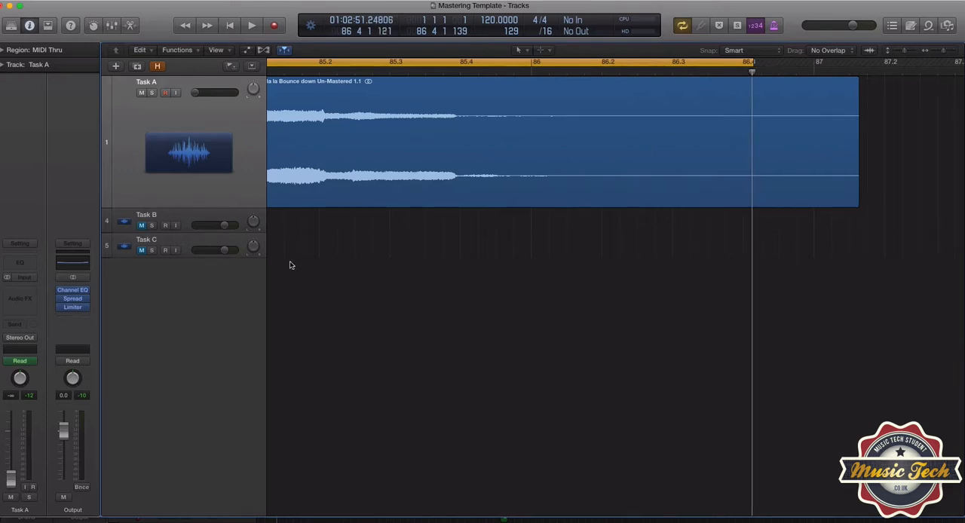
{"action": "key", "text": "a"}
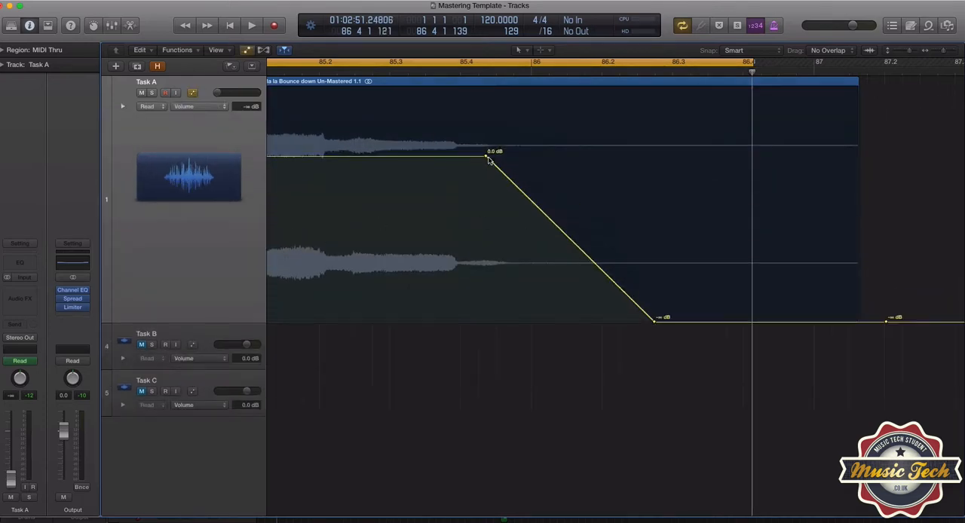
{"action": "left_click_drag", "start_coordinate": [754, 72], "coordinate": [661, 72]}
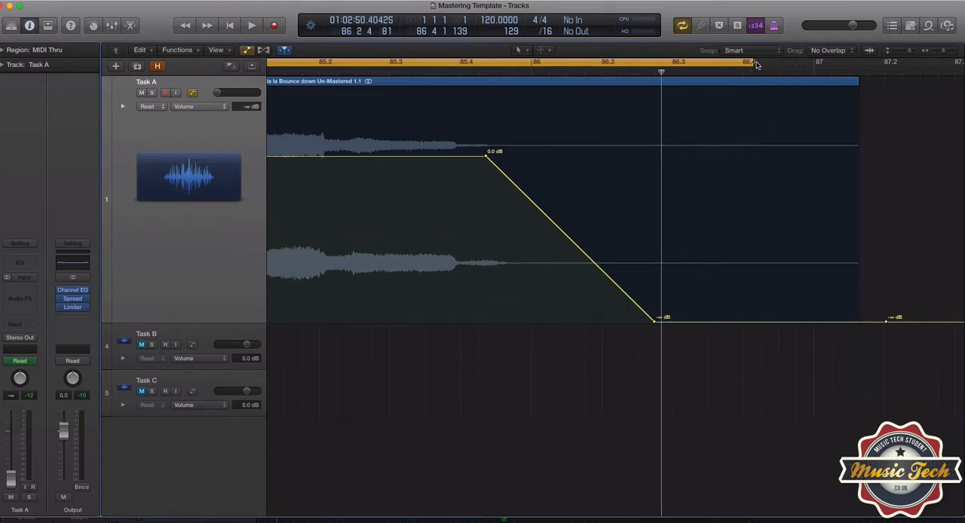
{"action": "left_click_drag", "start_coordinate": [756, 65], "coordinate": [661, 71]}
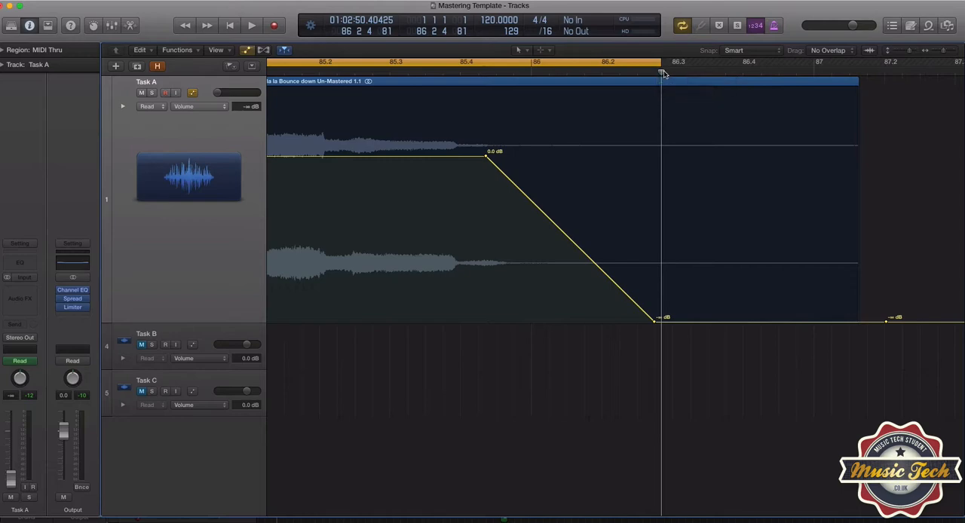
{"action": "key", "text": "a"}
Zoom out to examine the whole Task A region against the cycle range from start to end
{"action": "scroll", "coordinate": [490, 259], "scroll_direction": "left", "scroll_amount": 10}
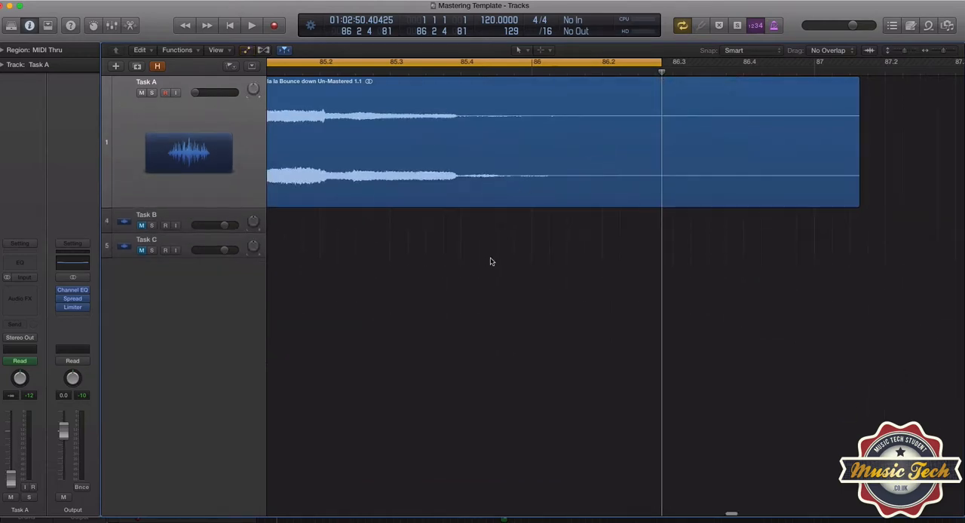
{"action": "left_click_drag", "start_coordinate": [945, 52], "coordinate": [936, 51]}
{"action": "scroll", "coordinate": [691, 308], "scroll_direction": "left", "scroll_amount": 3}
{"action": "scroll", "coordinate": [691, 308], "scroll_direction": "left", "scroll_amount": 5}
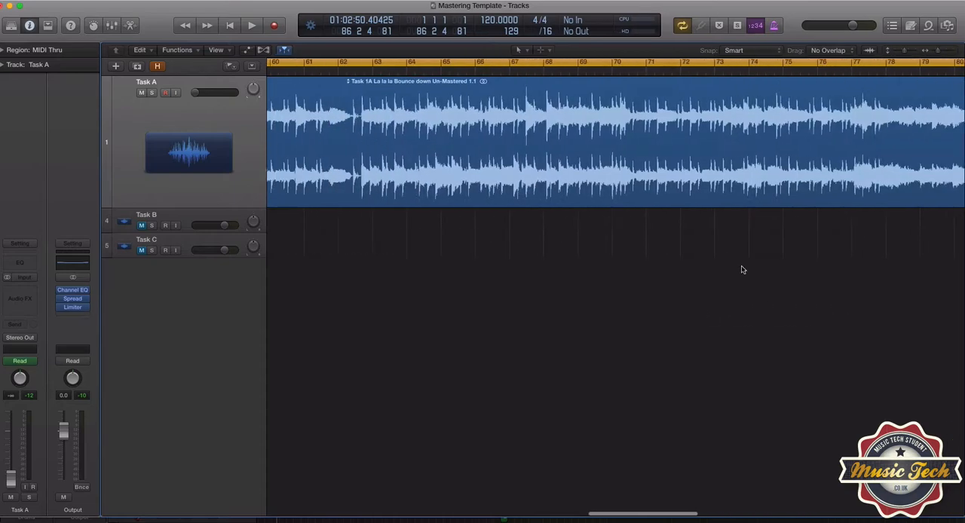
{"action": "left_click_drag", "start_coordinate": [939, 53], "coordinate": [933, 55]}
{"action": "scroll", "coordinate": [730, 169], "scroll_direction": "left", "scroll_amount": 4}
{"action": "scroll", "coordinate": [723, 172], "scroll_direction": "left", "scroll_amount": 4}
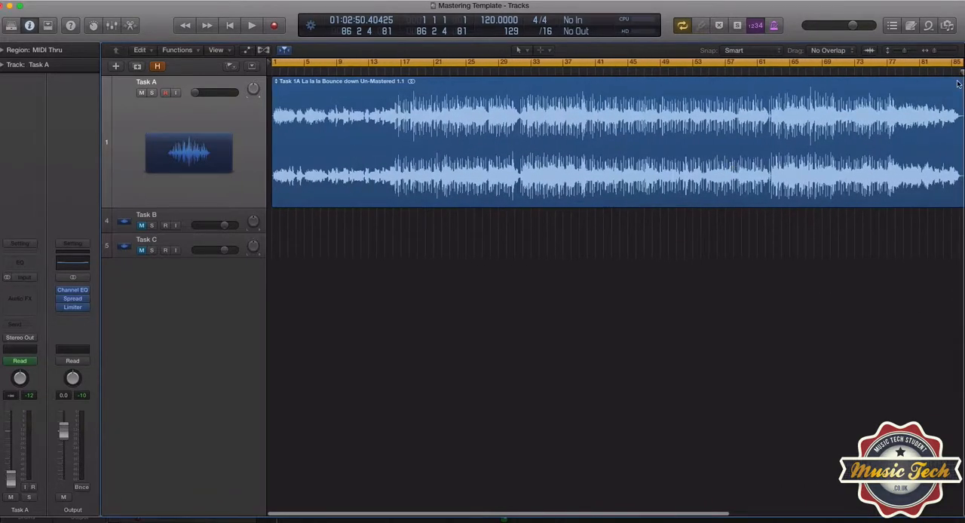
{"action": "left_click_drag", "start_coordinate": [935, 52], "coordinate": [934, 52]}
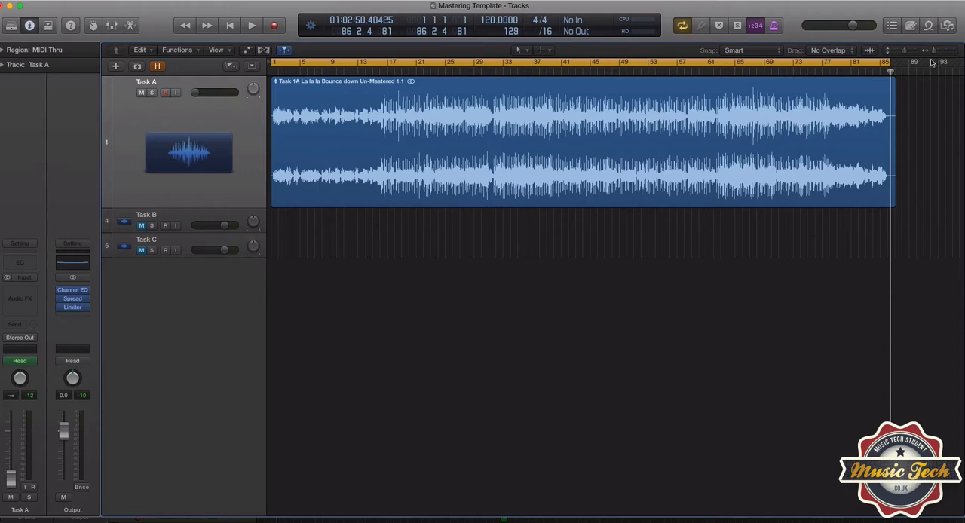
{"action": "scroll", "coordinate": [834, 129], "scroll_direction": "left", "scroll_amount": 1}
{"action": "scroll", "coordinate": [815, 129], "scroll_direction": "right", "scroll_amount": 1}
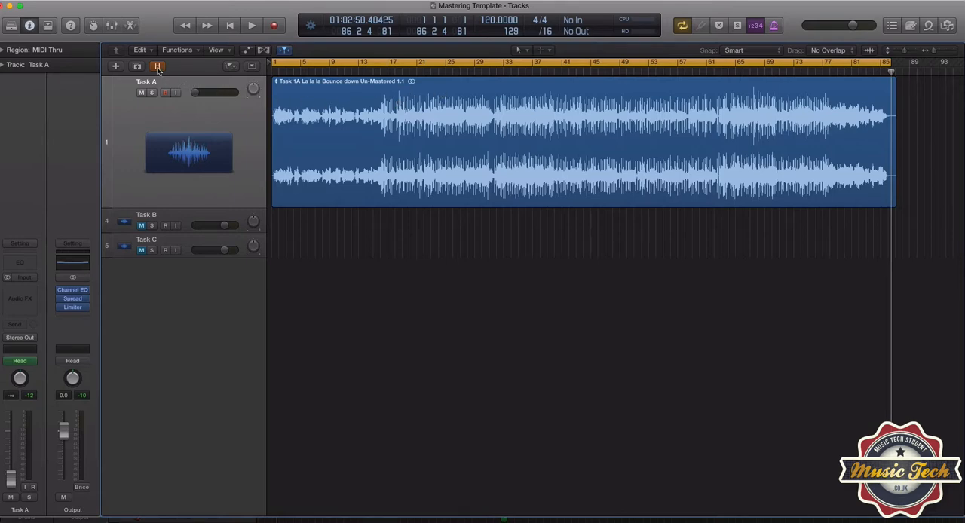
Check the Output Limiter's gain, and compare Task A's waveform with the hidden 2db gain and 6db gain master tracks
{"action": "left_click", "coordinate": [72, 307]}
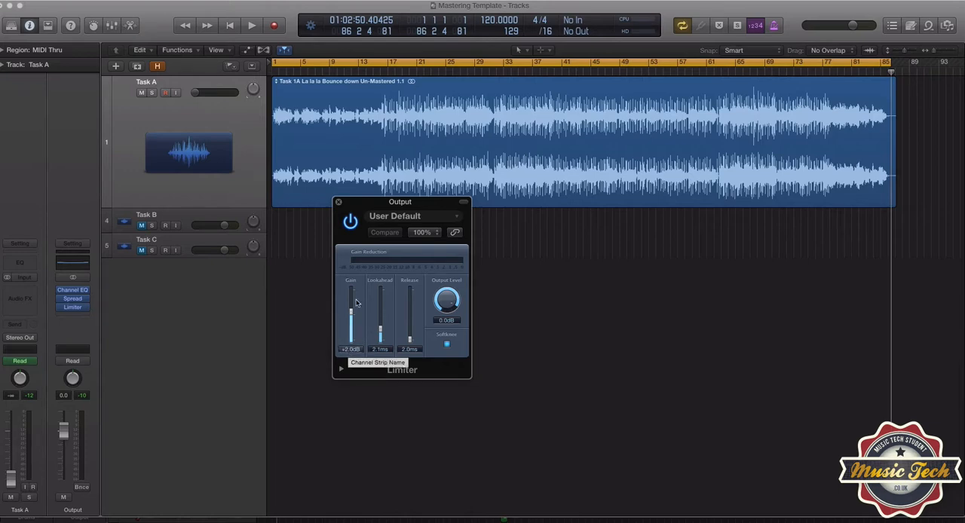
{"action": "left_click", "coordinate": [339, 203]}
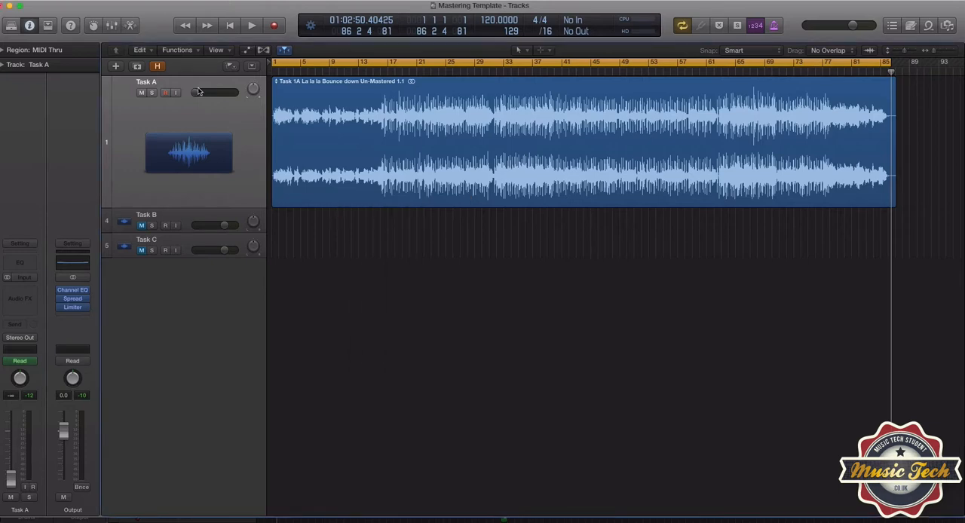
{"action": "left_click", "coordinate": [157, 66]}
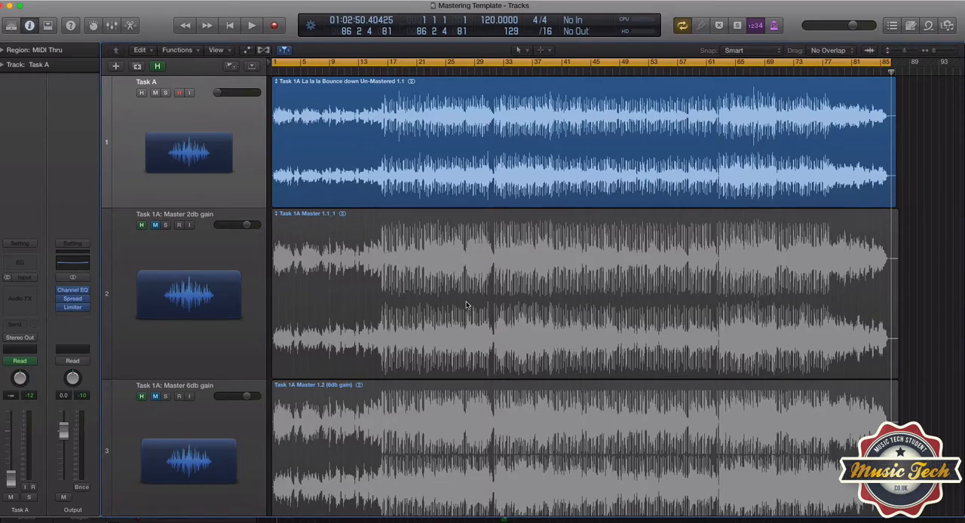
{"action": "scroll", "coordinate": [469, 304], "scroll_direction": "down", "scroll_amount": 2}
{"action": "scroll", "coordinate": [478, 415], "scroll_direction": "down", "scroll_amount": 5}
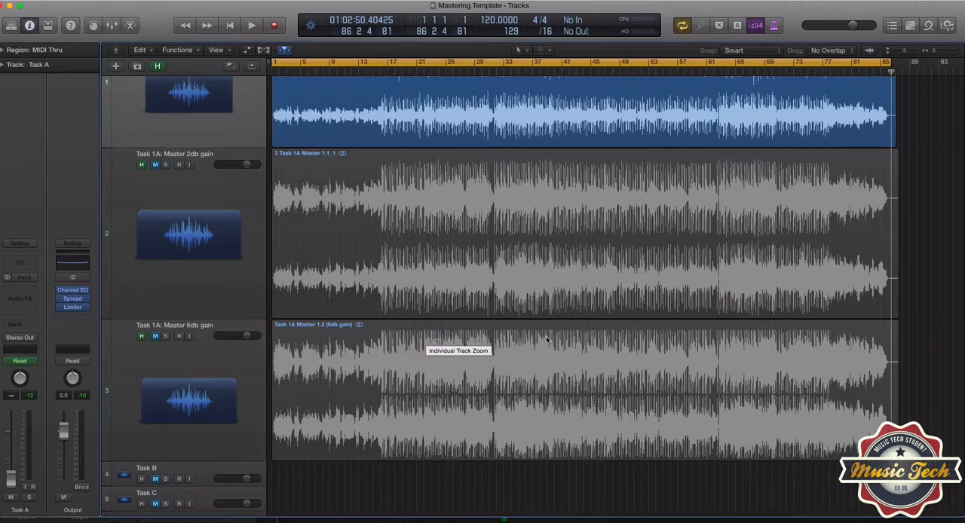
{"action": "scroll", "coordinate": [546, 340], "scroll_direction": "up", "scroll_amount": 3}
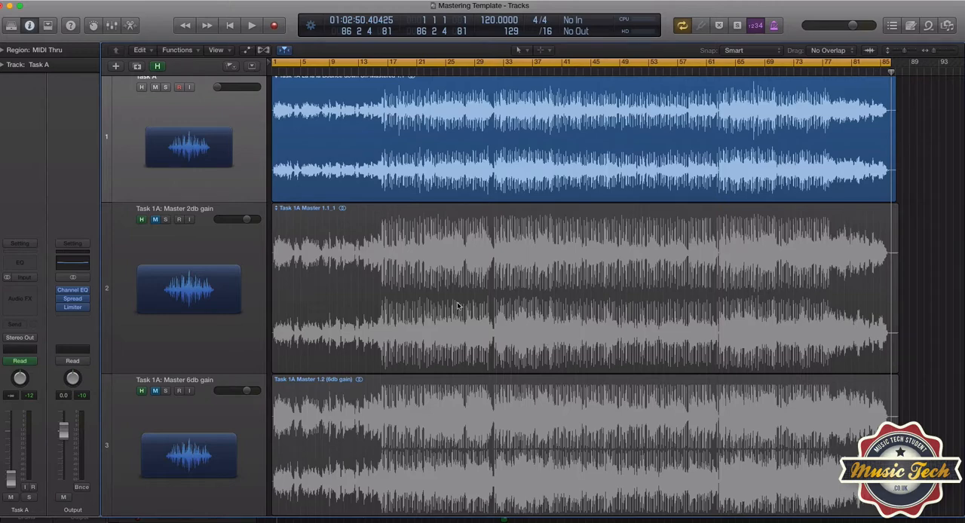
{"action": "scroll", "coordinate": [458, 304], "scroll_direction": "up", "scroll_amount": 1}
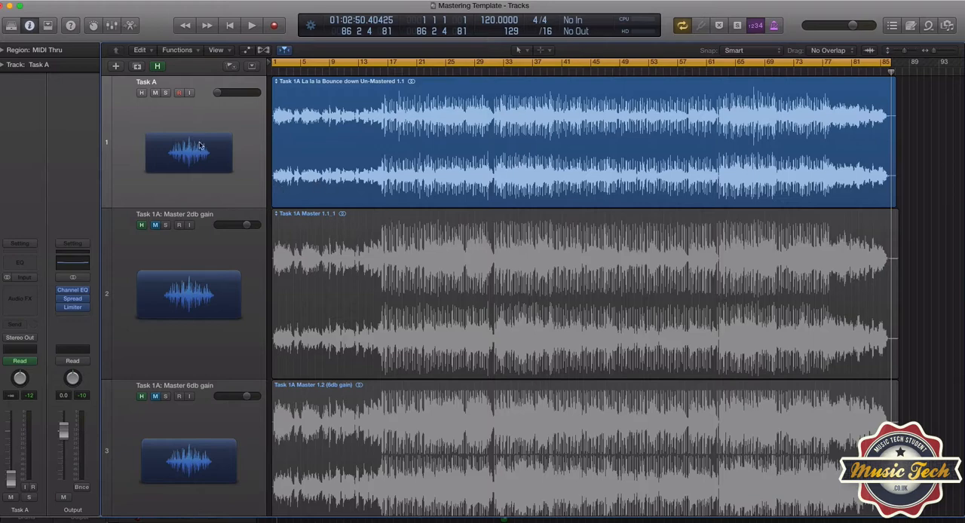
{"action": "left_click", "coordinate": [159, 67]}
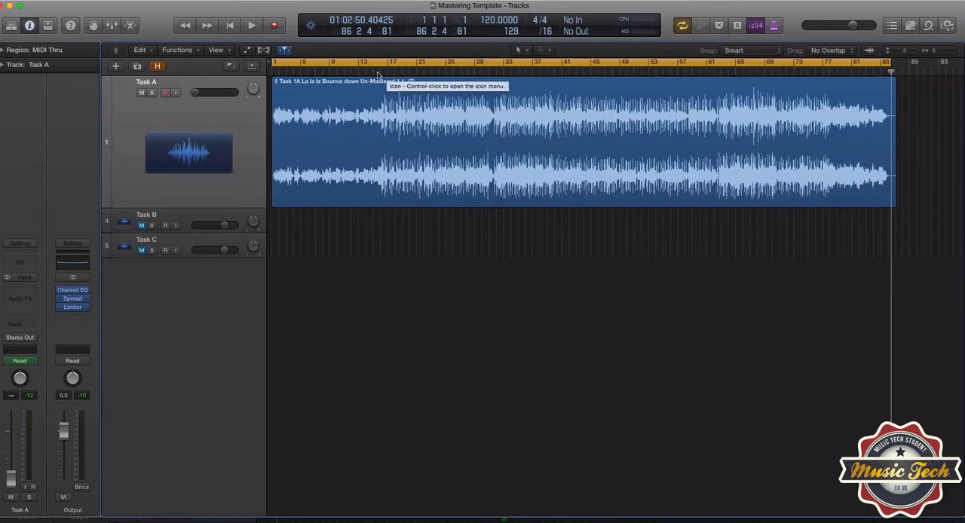
Turn off cycle mode and play Task A from bar 53
{"action": "left_click", "coordinate": [653, 73]}
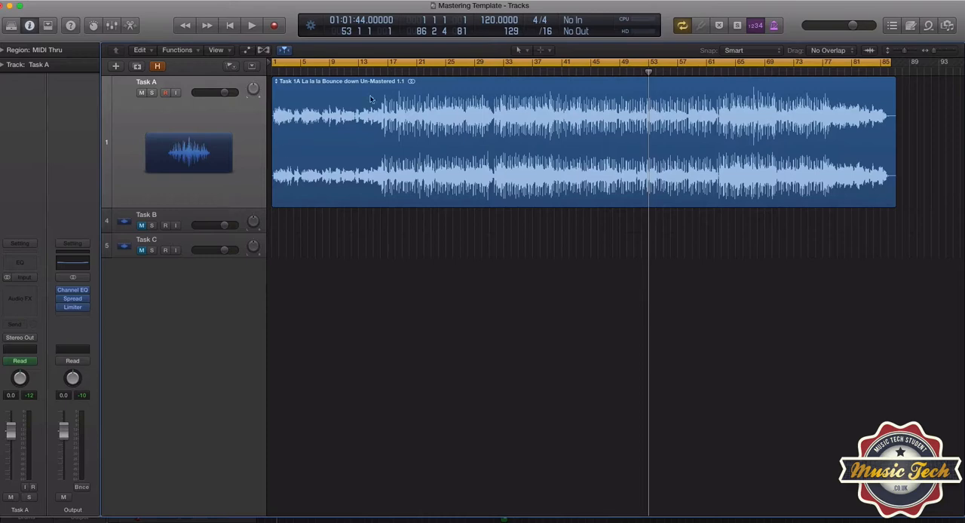
{"action": "left_click", "coordinate": [398, 62]}
{"action": "key", "text": "space"}
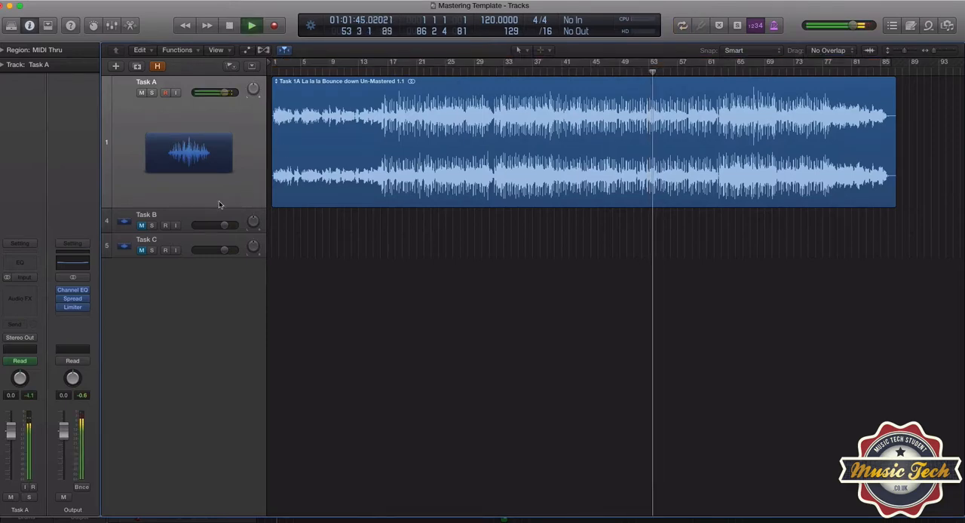
{"action": "mouse_move", "coordinate": [62, 309]}
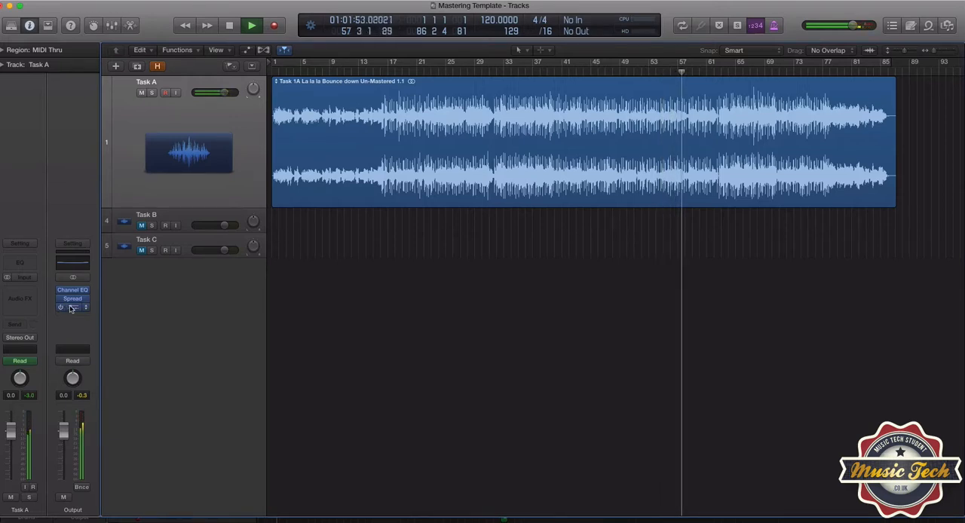
Raise the Output Limiter's gain to +6.0 dB, comparing it with bypass during playback, and turn cycle mode back on
{"action": "left_click", "coordinate": [73, 308]}
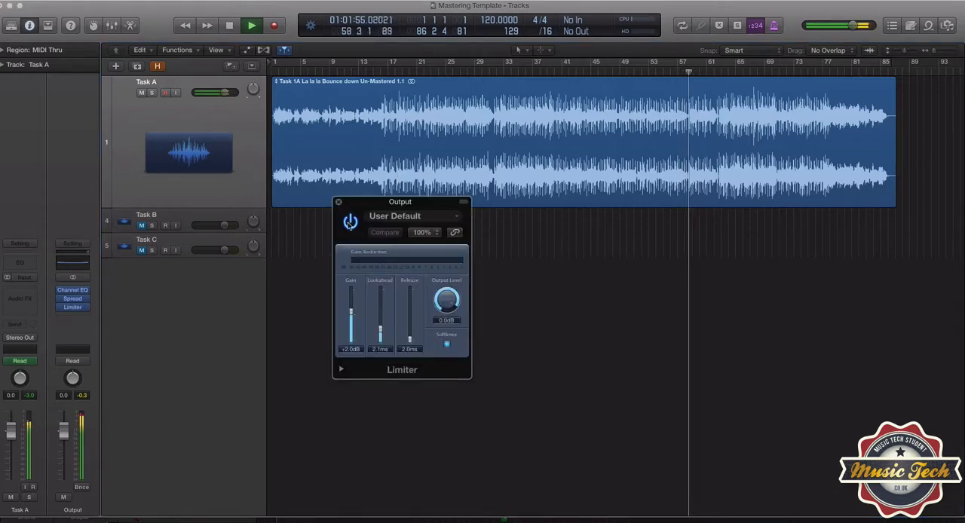
{"action": "left_click", "coordinate": [350, 222]}
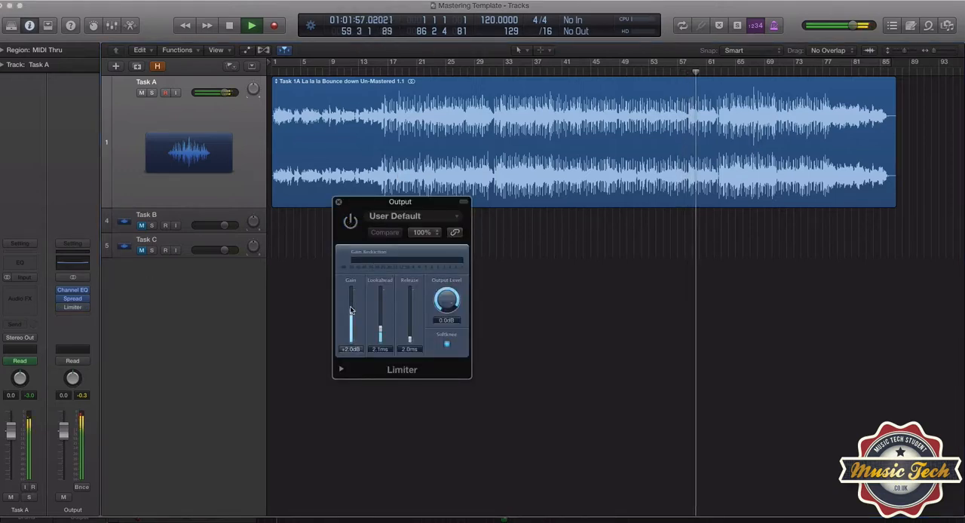
{"action": "left_click_drag", "start_coordinate": [351, 313], "coordinate": [351, 307]}
{"action": "left_click", "coordinate": [353, 222]}
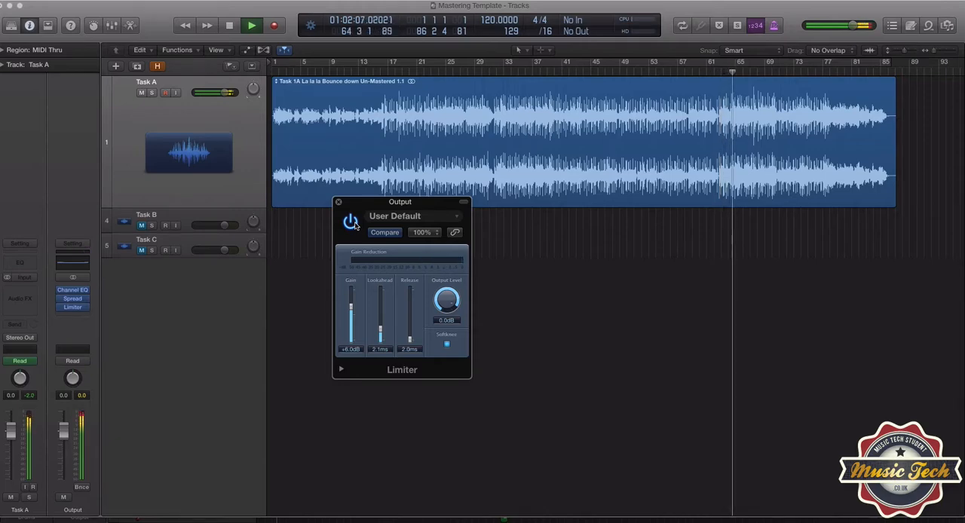
{"action": "key", "text": "space"}
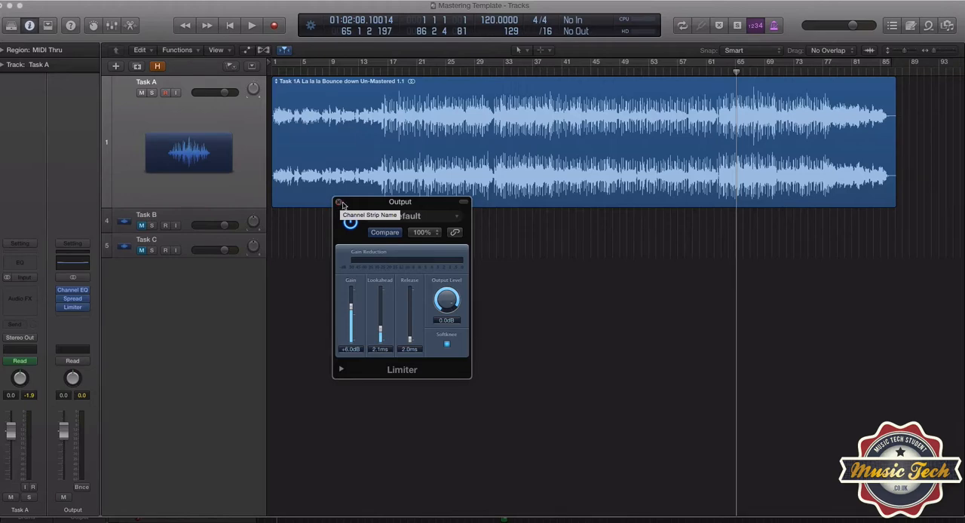
{"action": "left_click", "coordinate": [427, 63]}
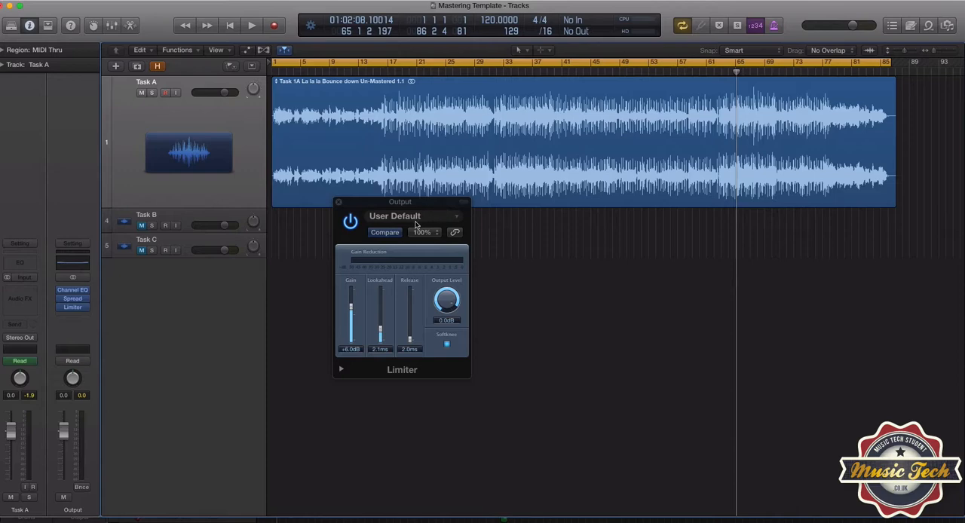
{"action": "left_click", "coordinate": [339, 203]}
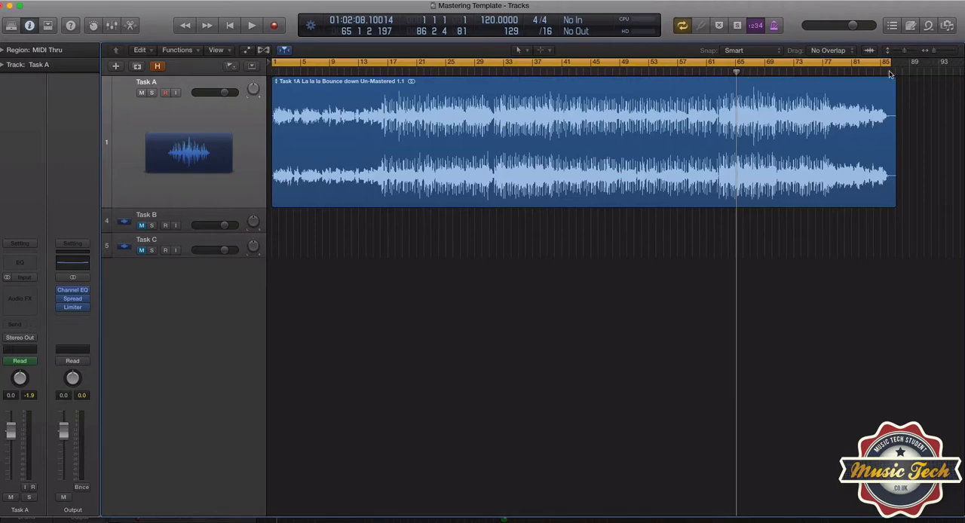
Set up a PCM bounce of Output 1-2 as an AIFF at 16 Bit and 44100, and cancel the bounce
{"action": "left_click", "coordinate": [85, 489]}
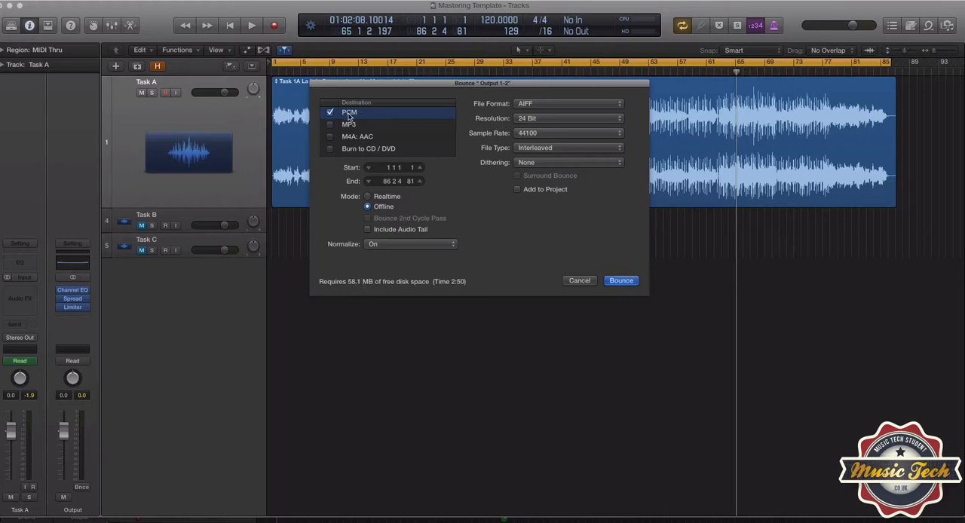
{"action": "left_click", "coordinate": [523, 105]}
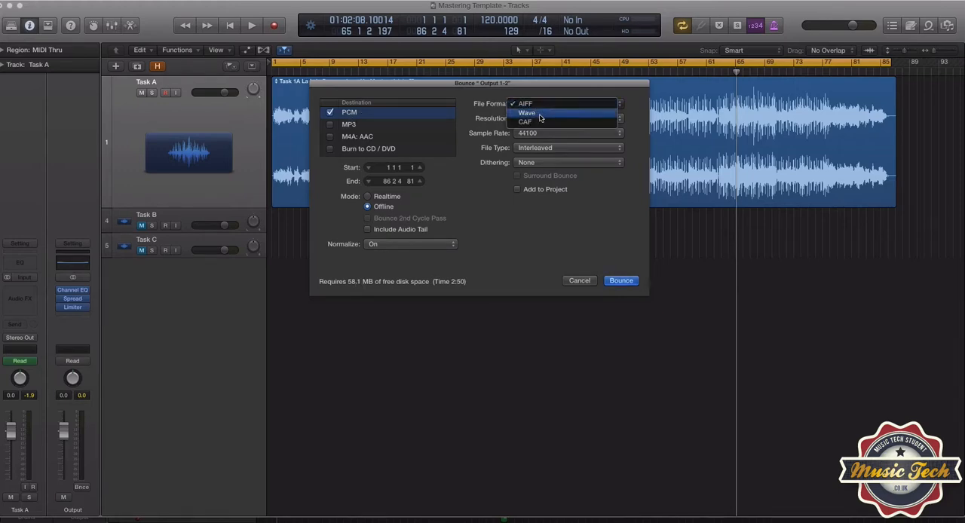
{"action": "left_click", "coordinate": [636, 111]}
{"action": "left_click", "coordinate": [574, 118]}
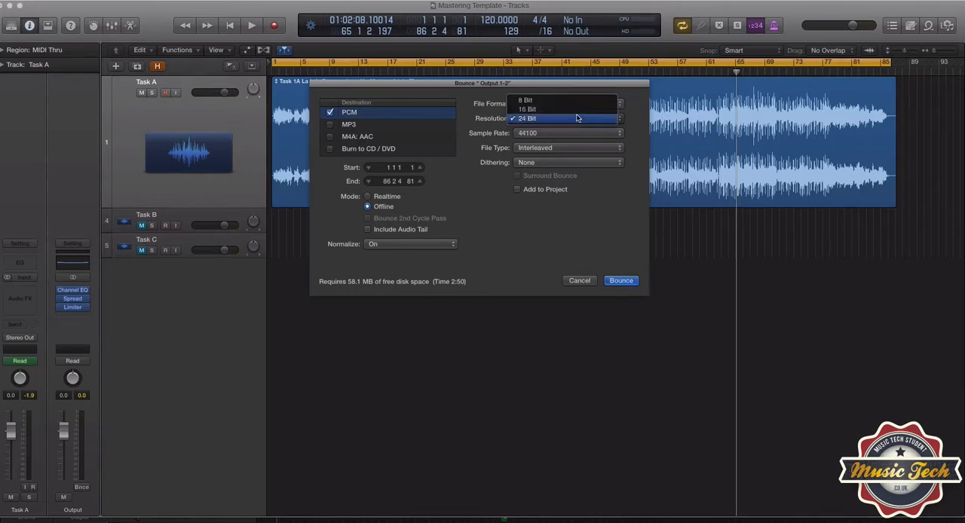
{"action": "left_click", "coordinate": [571, 119]}
{"action": "left_click", "coordinate": [565, 133]}
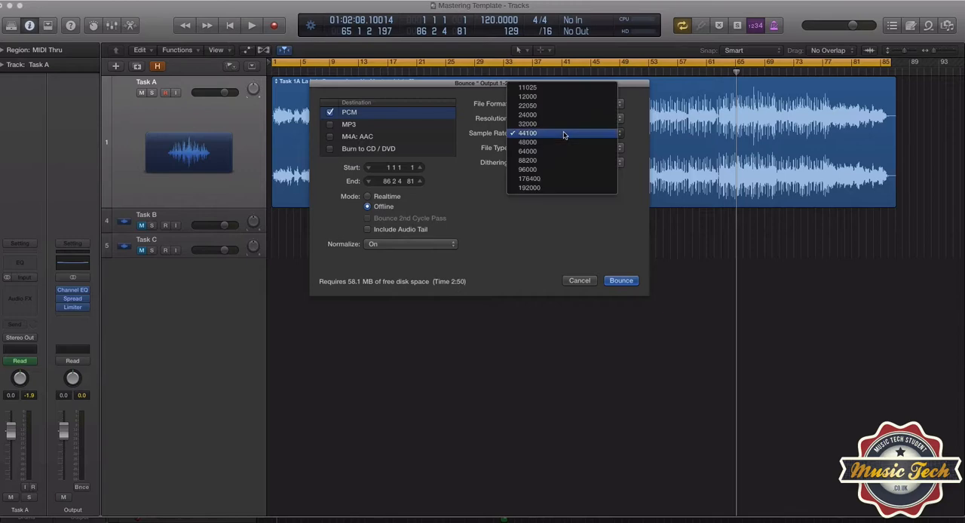
{"action": "left_click", "coordinate": [565, 133]}
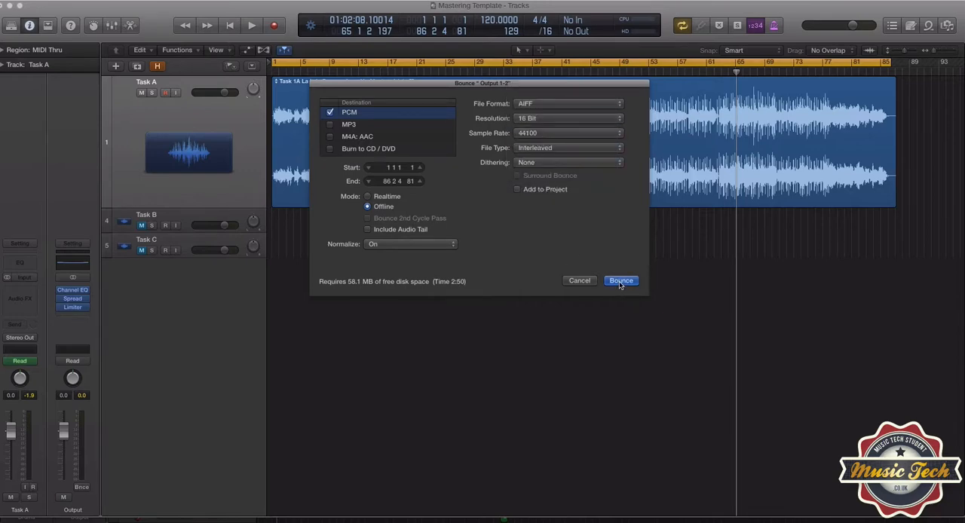
{"action": "left_click", "coordinate": [581, 281]}
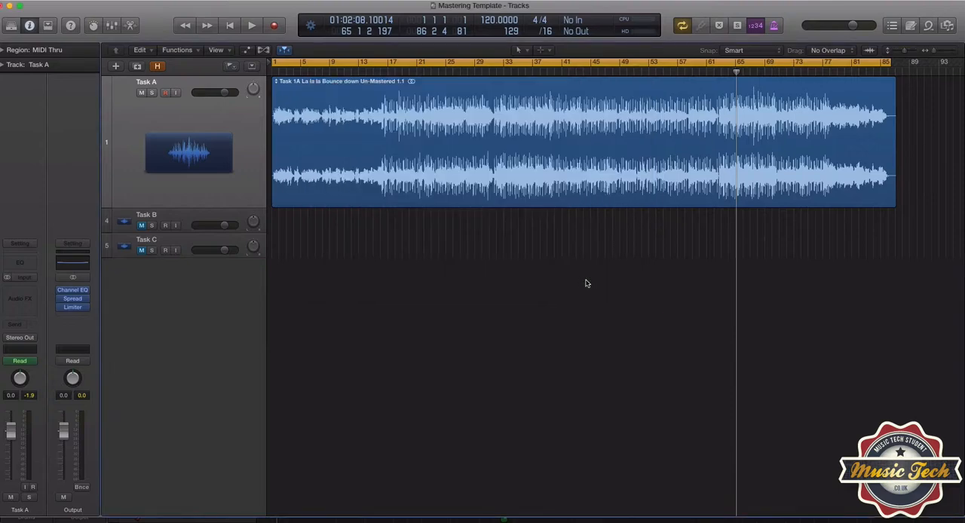